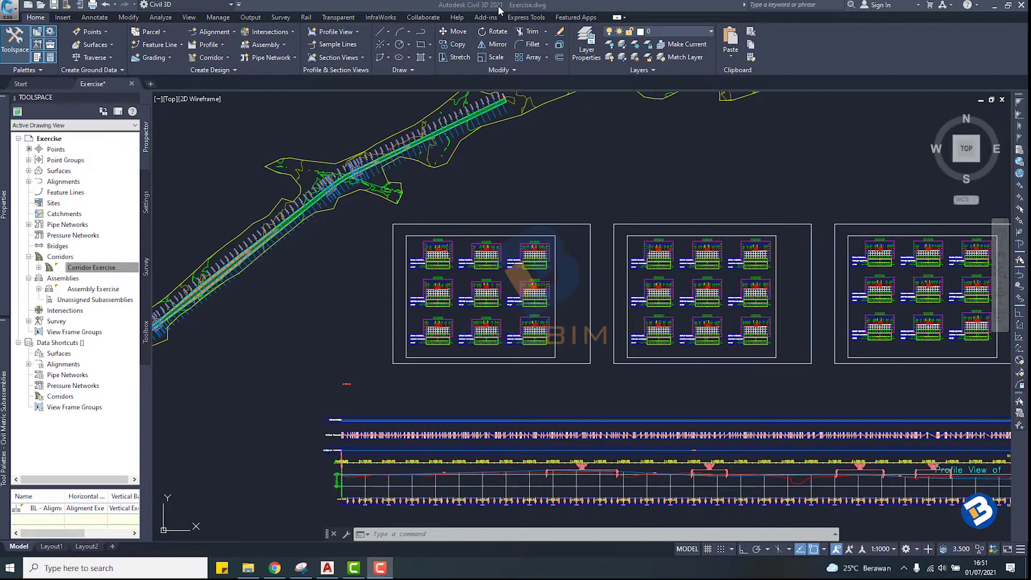
Step: Frame the corridor section sheets, then launch Compute Materials from the Analyze tab
scroll(542, 167, "down", 2)
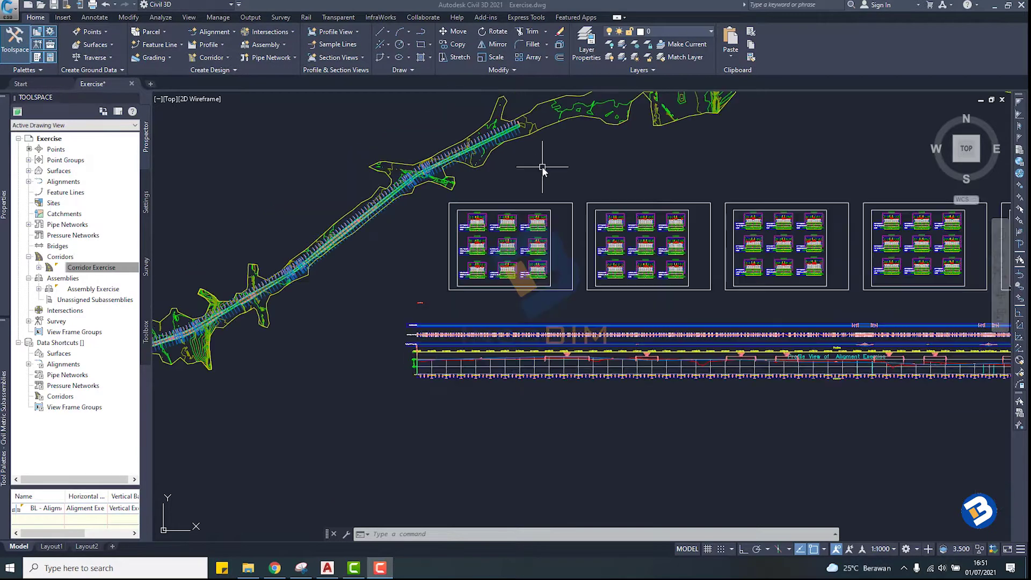
scroll(346, 234, "up", 2)
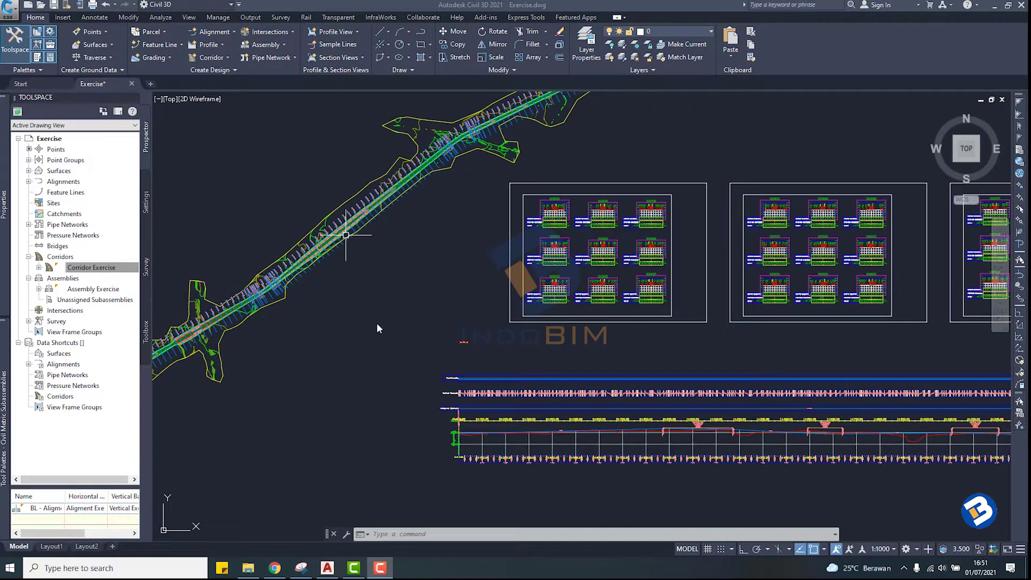
scroll(464, 386, "up", 3)
scroll(465, 349, "up", 2)
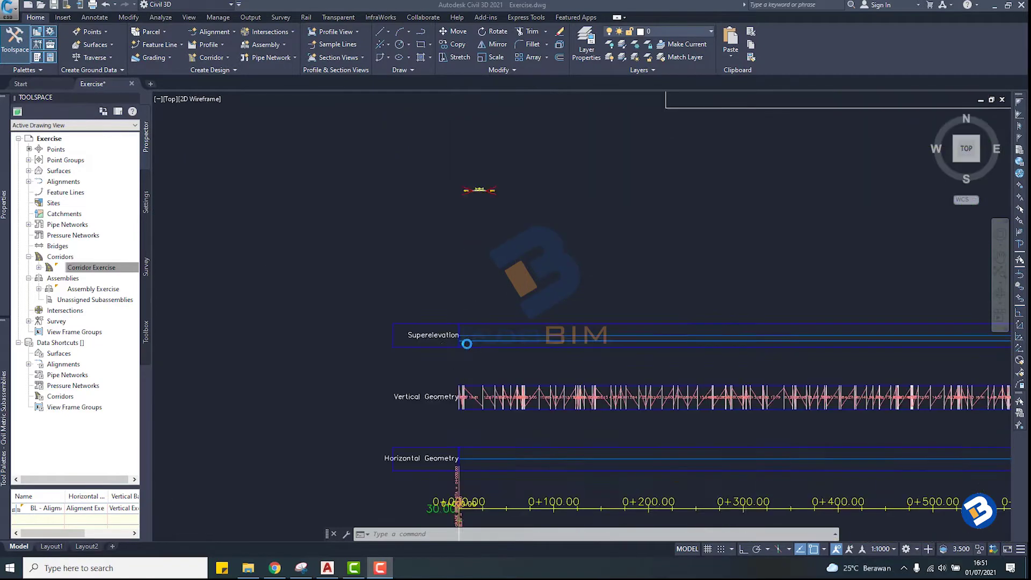
scroll(461, 333, "up", 3)
scroll(463, 329, "up", 2)
scroll(463, 330, "down", 5)
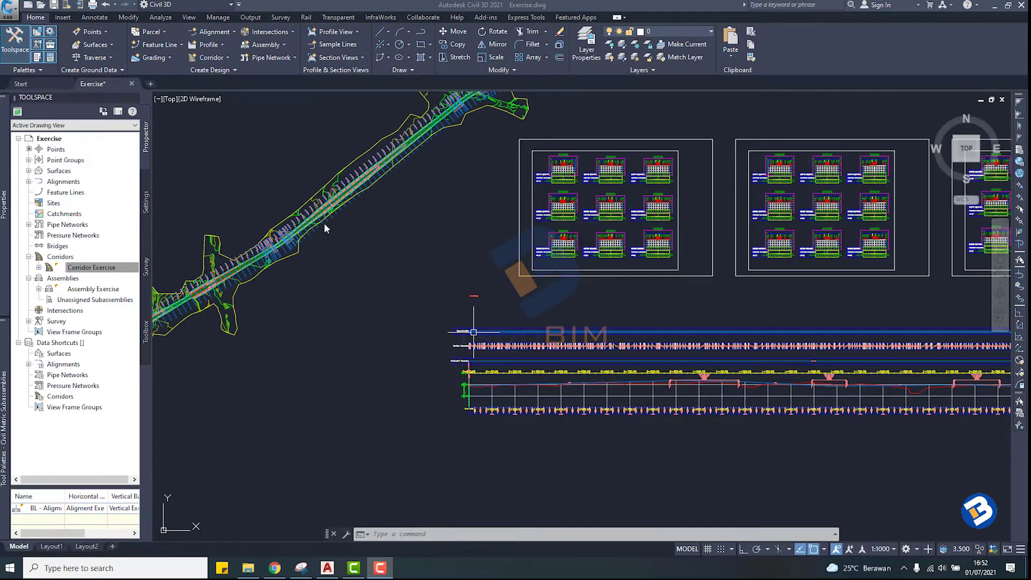
scroll(302, 206, "up", 2)
scroll(362, 224, "down", 1)
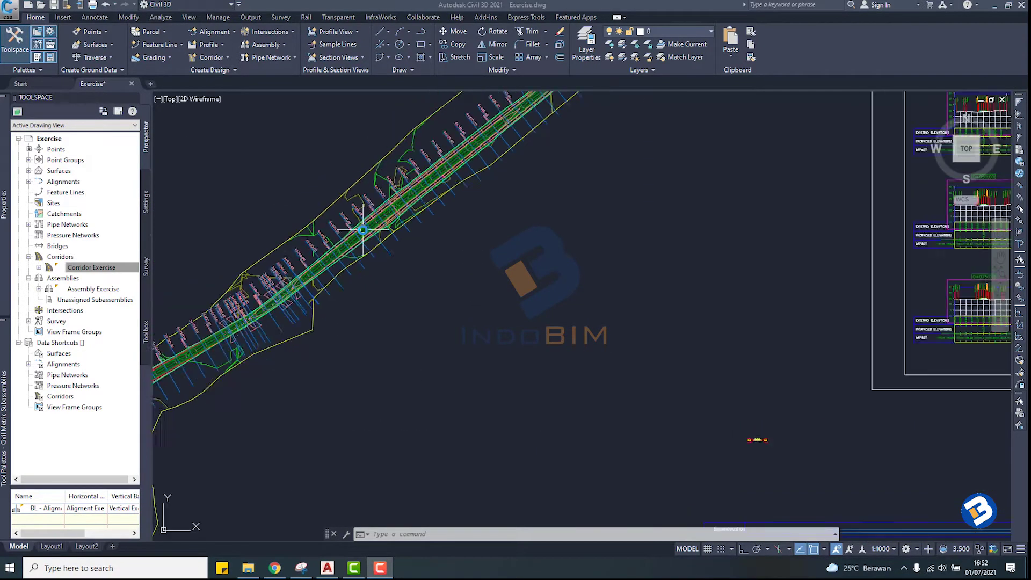
scroll(364, 232, "down", 2)
scroll(604, 178, "up", 2)
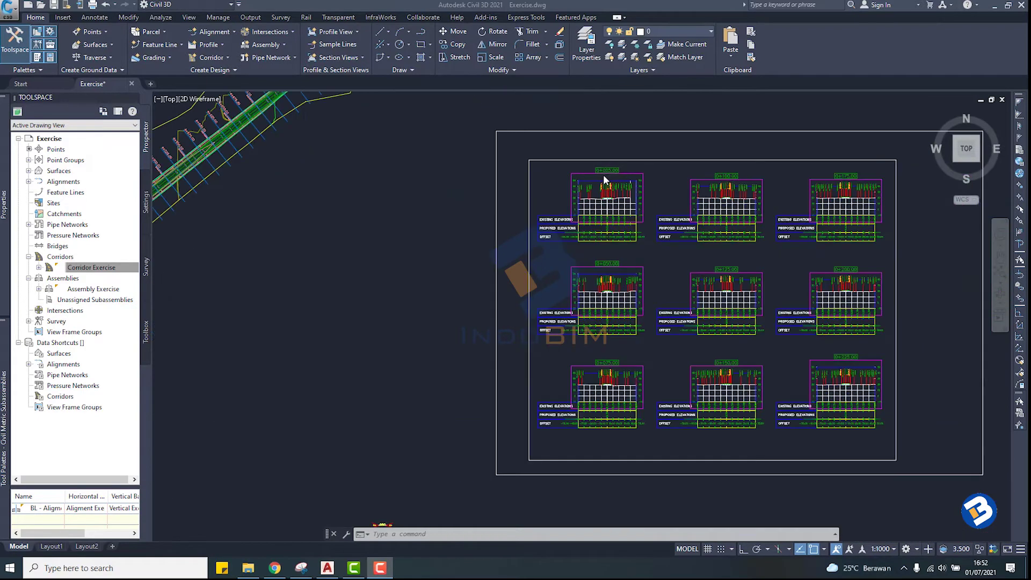
scroll(604, 177, "up", 2)
scroll(601, 178, "up", 2)
scroll(602, 177, "down", 5)
scroll(600, 177, "down", 4)
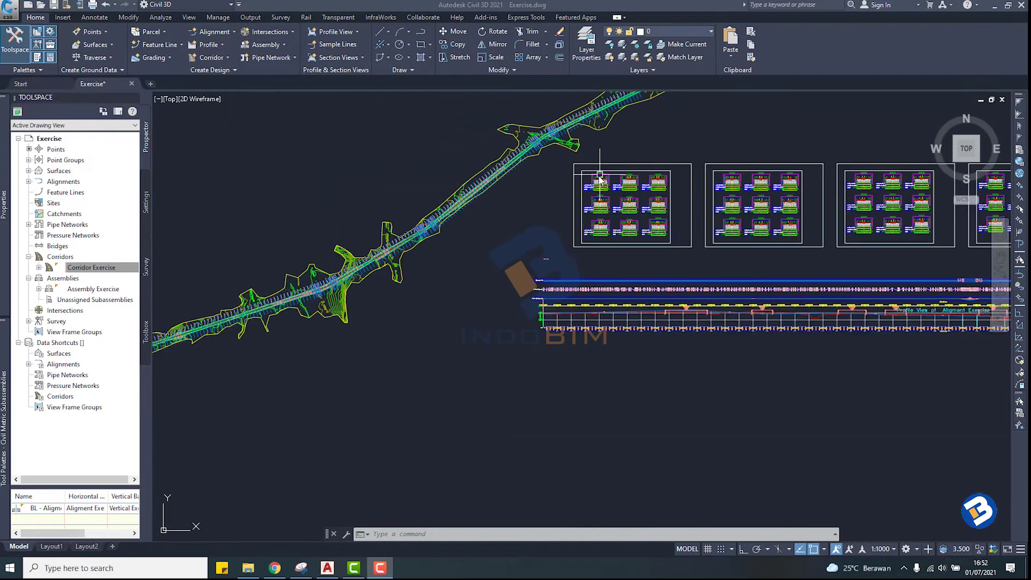
middle_click_drag(600, 223, 511, 240)
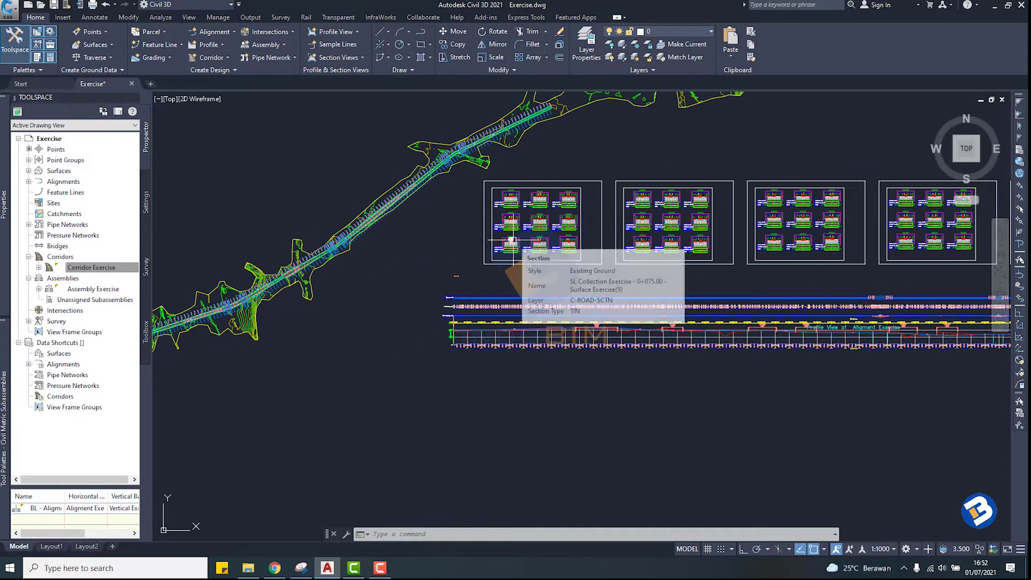
mouse_move(511, 240)
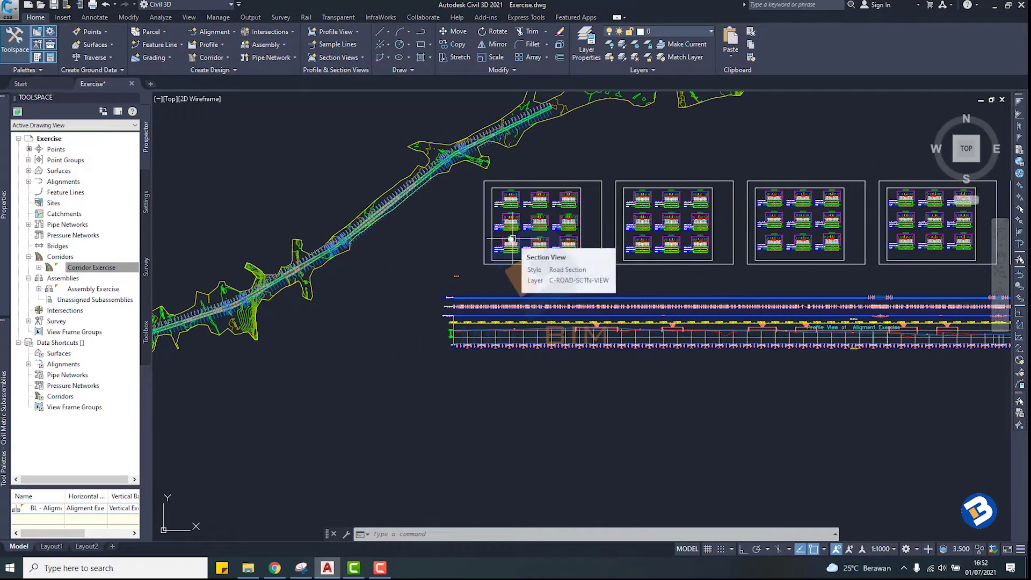
scroll(512, 236, "down", 1)
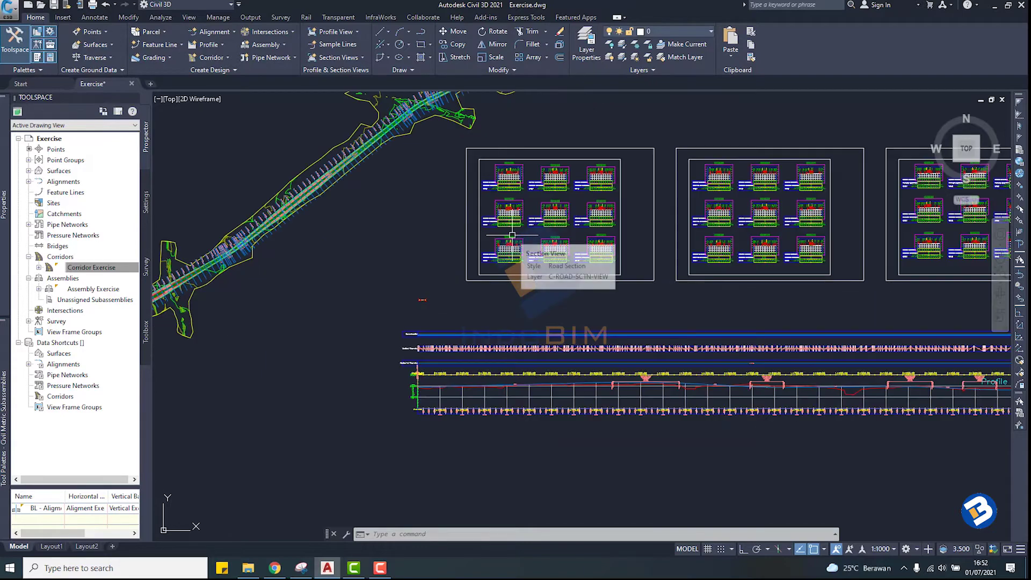
scroll(512, 235, "down", 1)
scroll(512, 237, "up", 2)
scroll(510, 258, "up", 1)
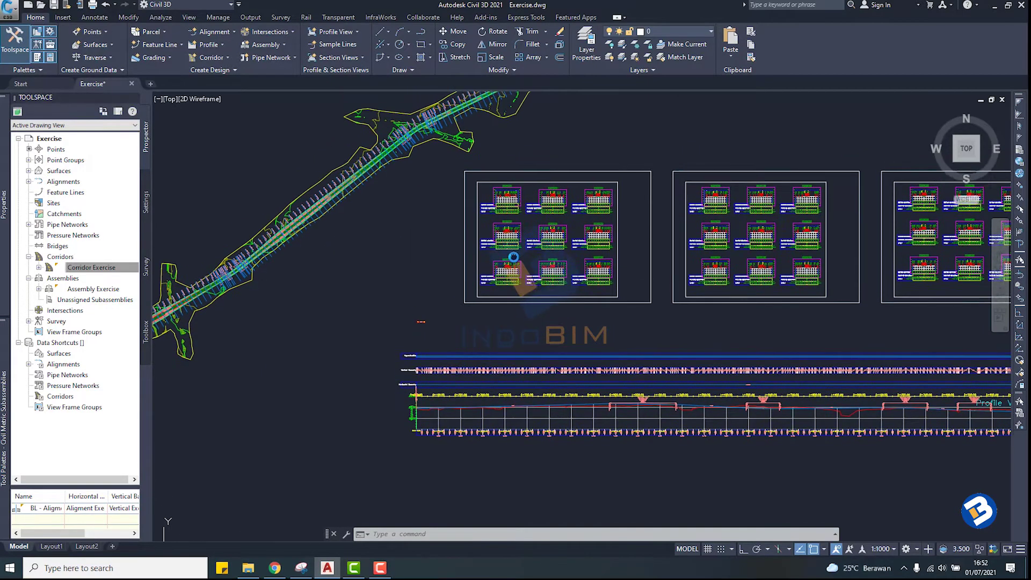
scroll(510, 262, "down", 2)
scroll(472, 237, "up", 1)
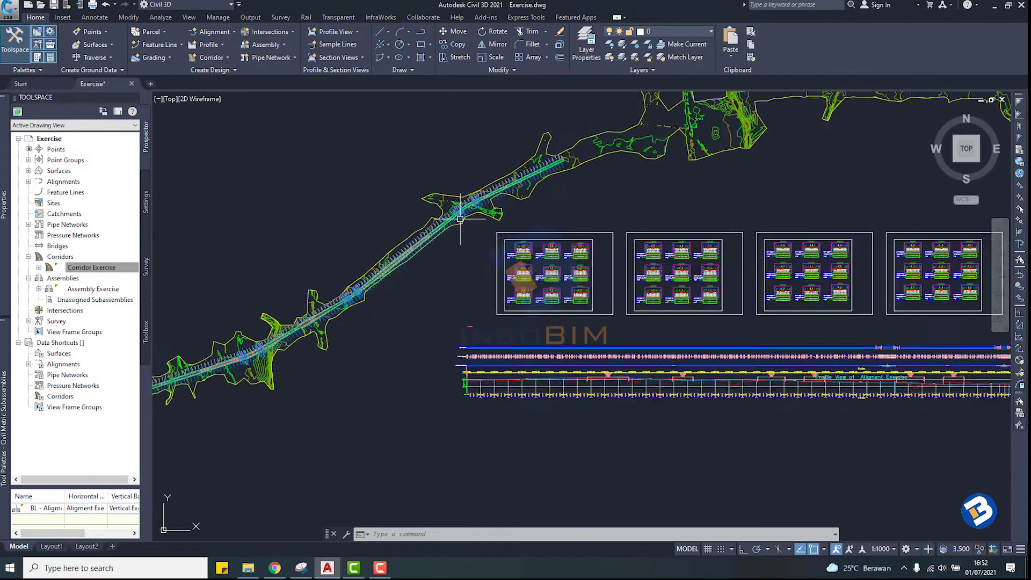
scroll(460, 217, "up", 2)
scroll(460, 217, "down", 3)
scroll(460, 218, "down", 1)
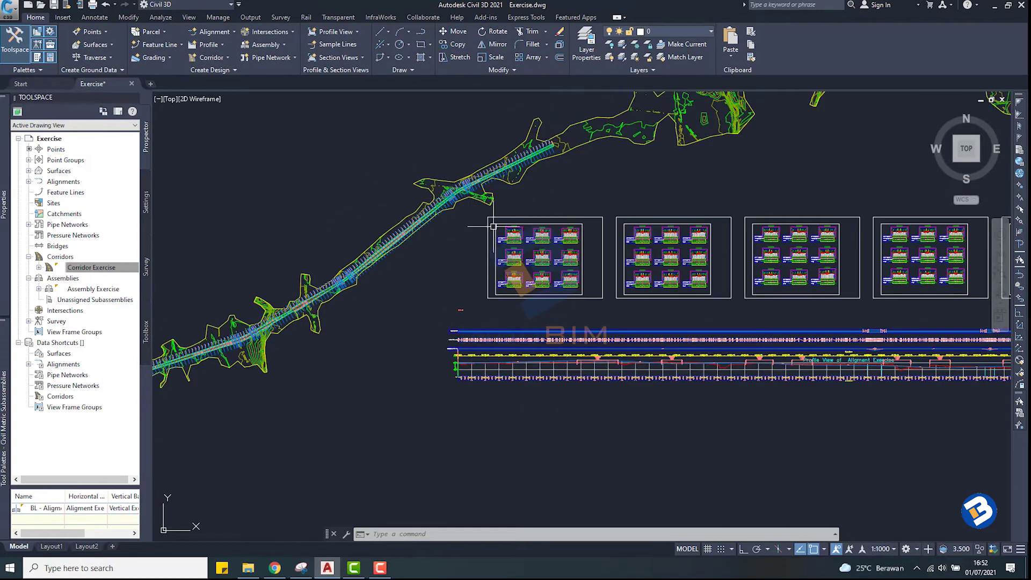
middle_click_drag(557, 246, 473, 243)
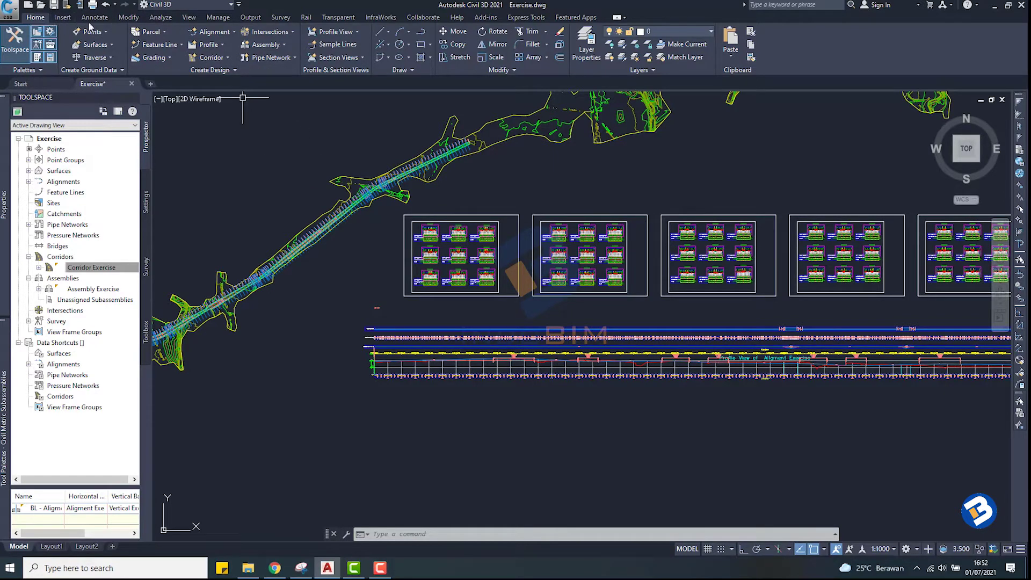
left_click(161, 18)
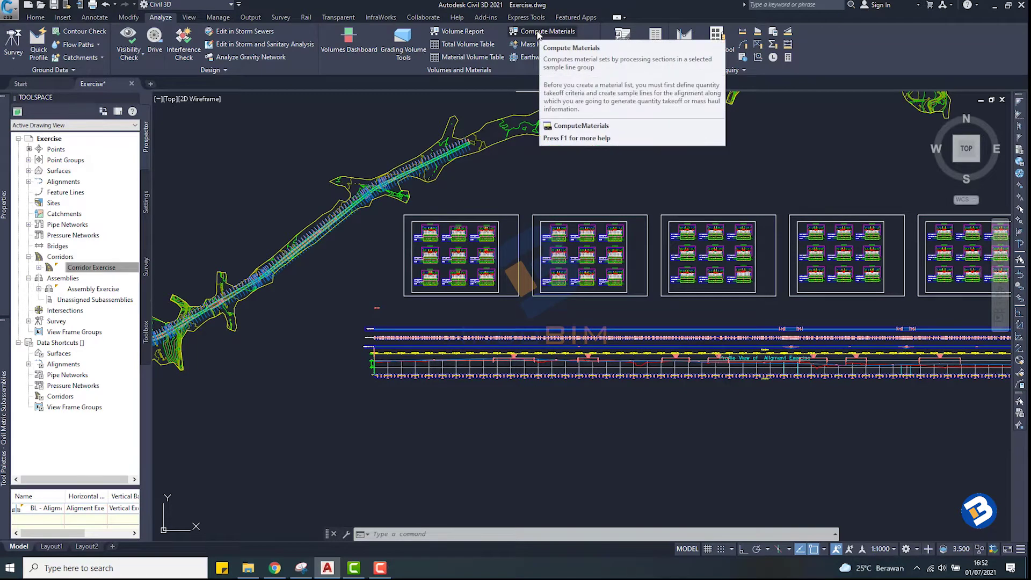
left_click(538, 32)
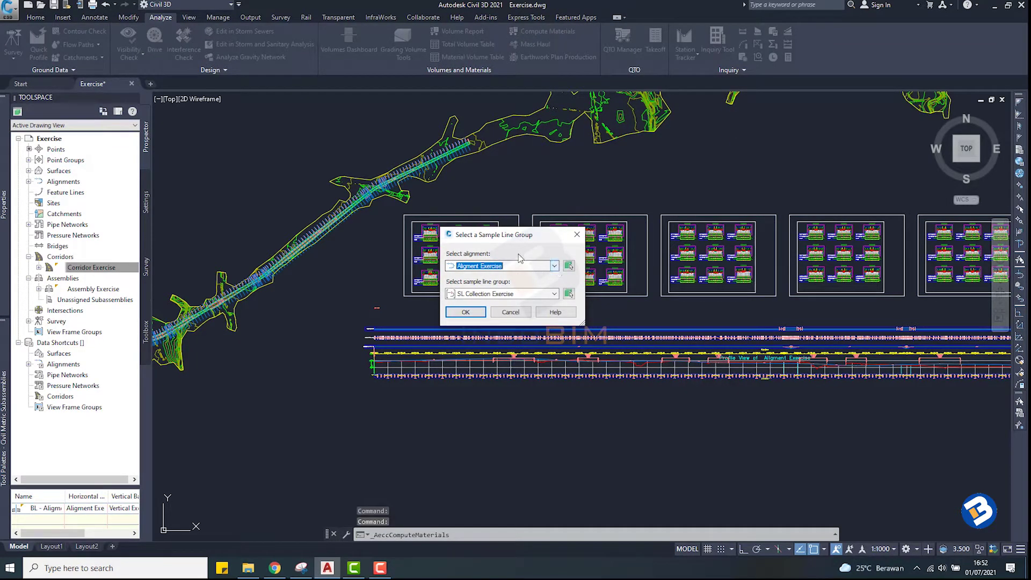
Step: Confirm Alignment Exercise and SL Collection Exercise as the sample line group for materials
left_click(554, 266)
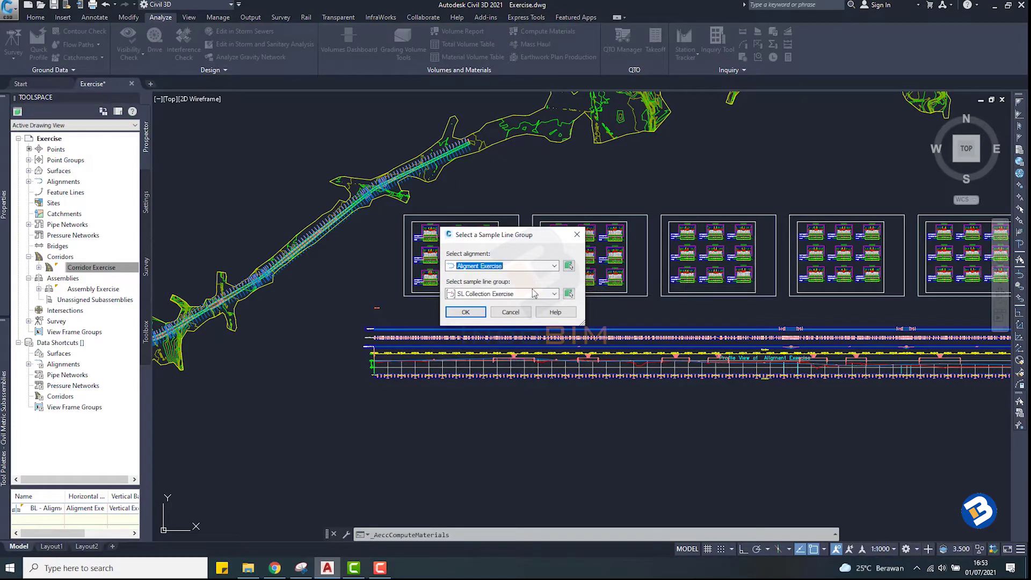
left_click(554, 295)
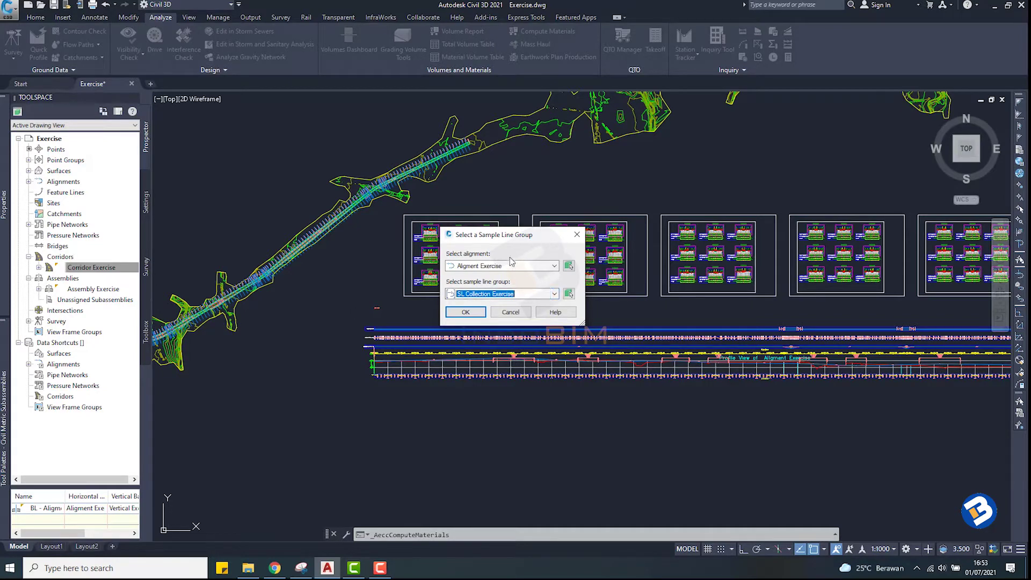
left_click(466, 312)
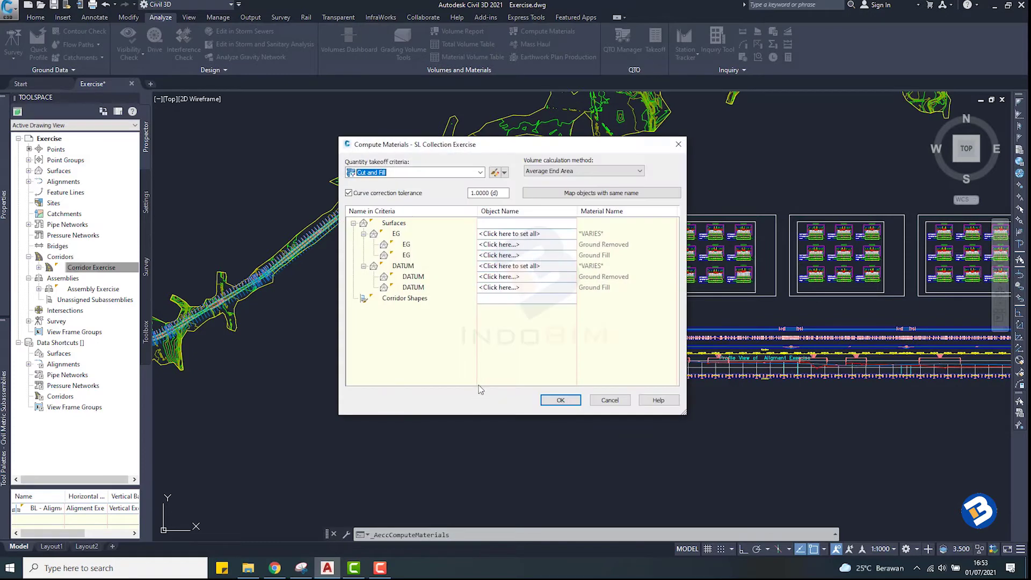
Step: Keep Cut and Fill as the takeoff criteria and list the surface choices for EG
left_click(480, 173)
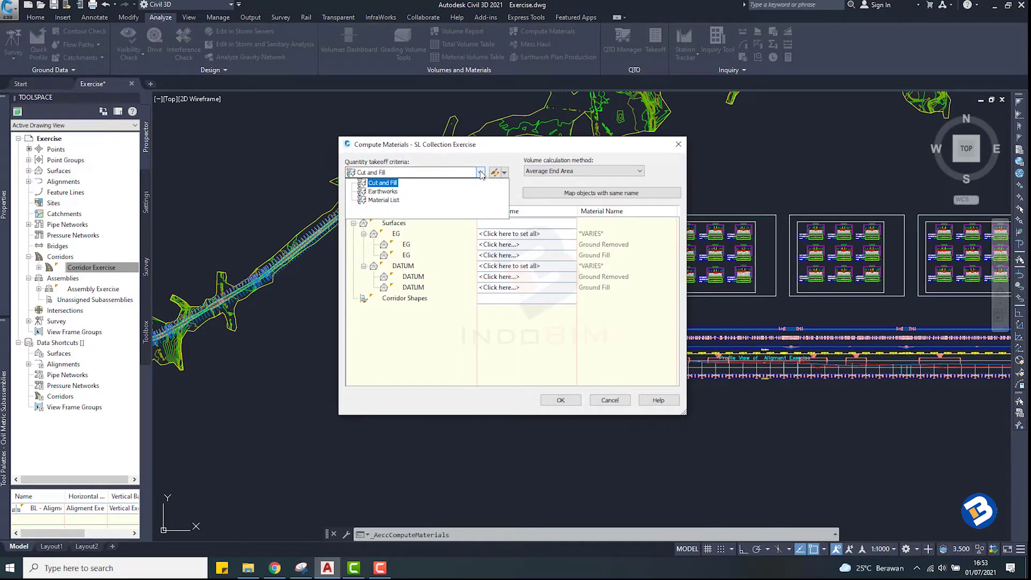
left_click(380, 184)
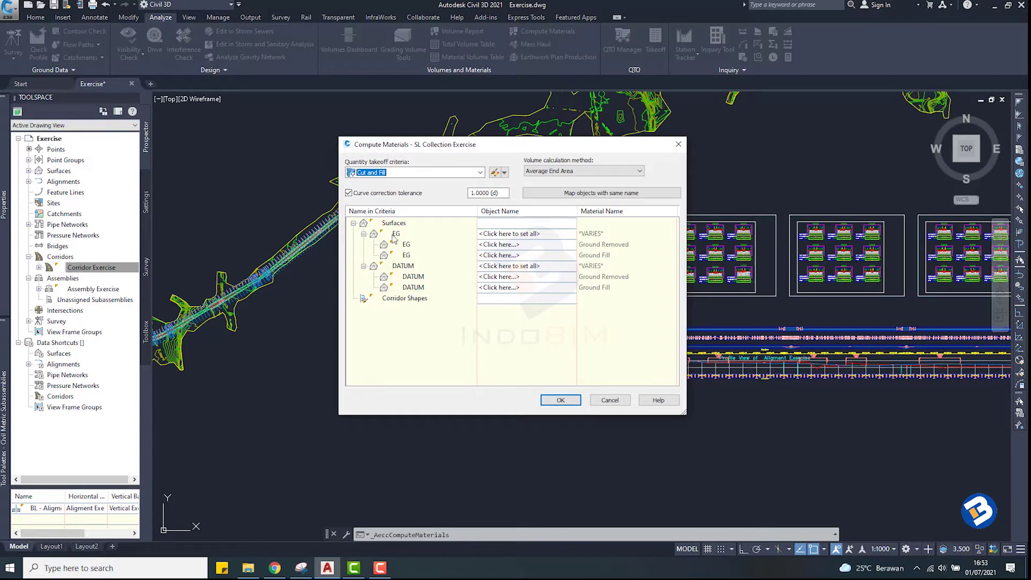
left_click(496, 235)
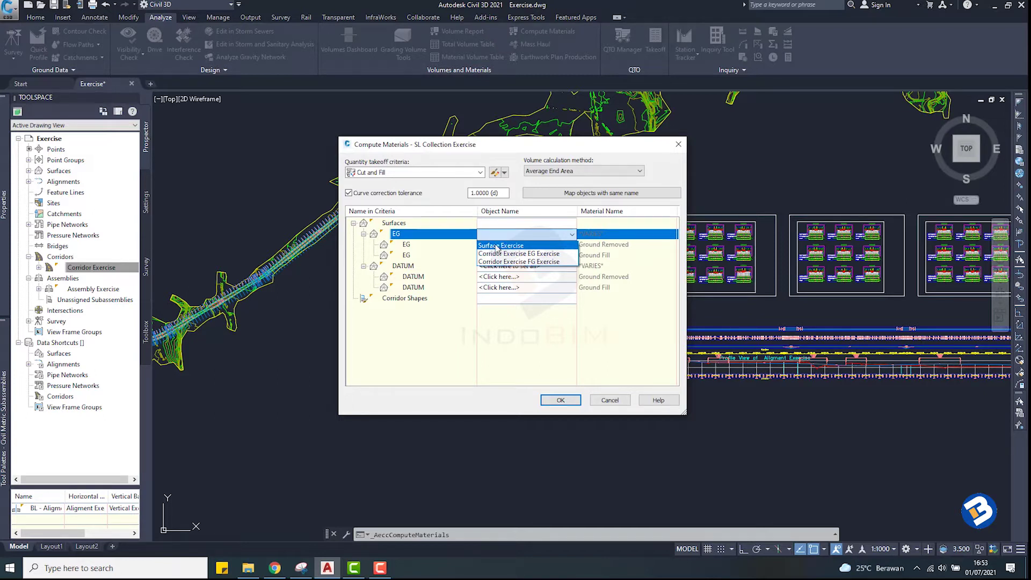
Step: Map EG to Surface Exercise and DATUM to Corridor Exercise EG Exercise, then compute
left_click(498, 246)
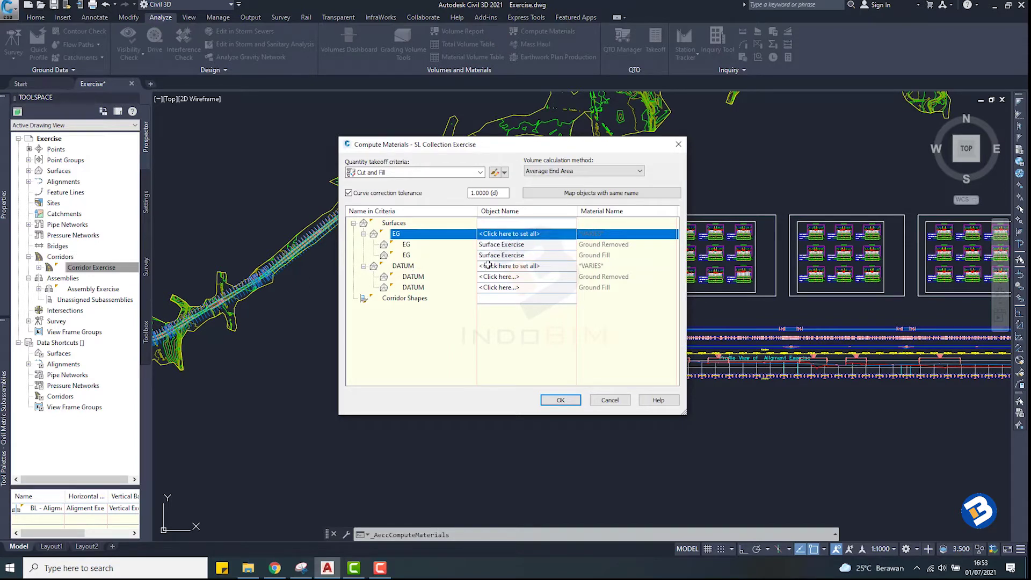
left_click(490, 265)
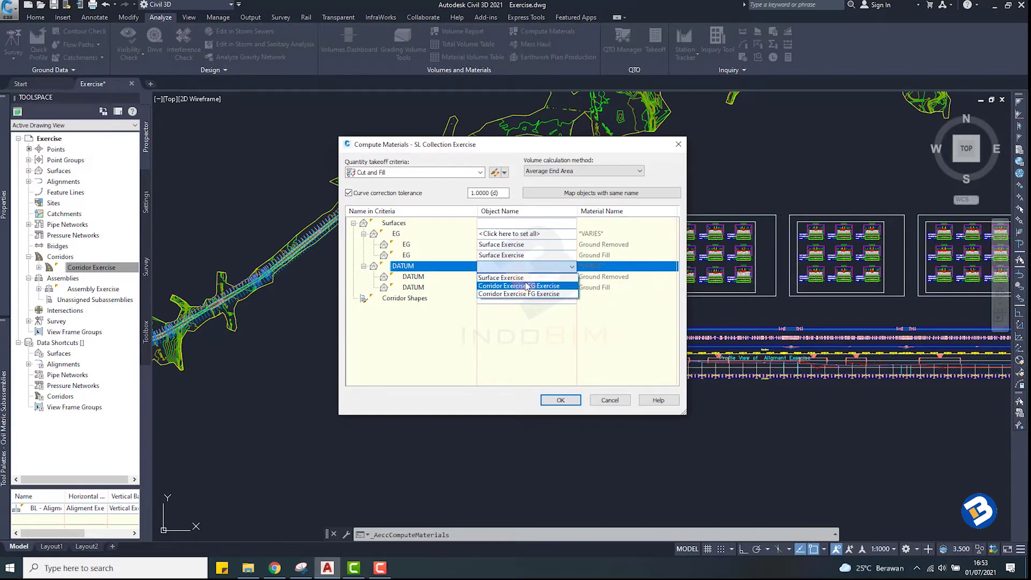
left_click(549, 287)
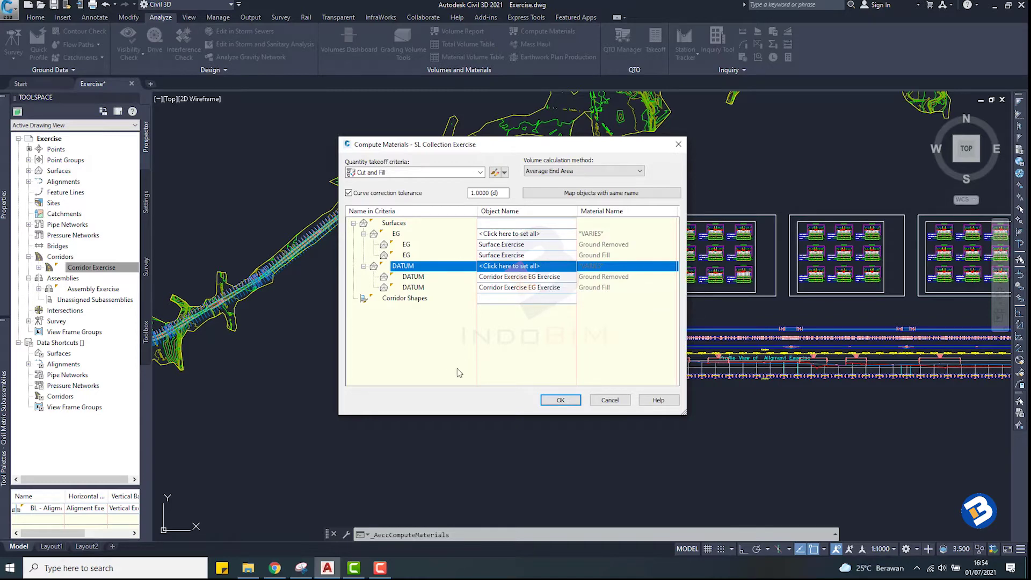
left_click(548, 401)
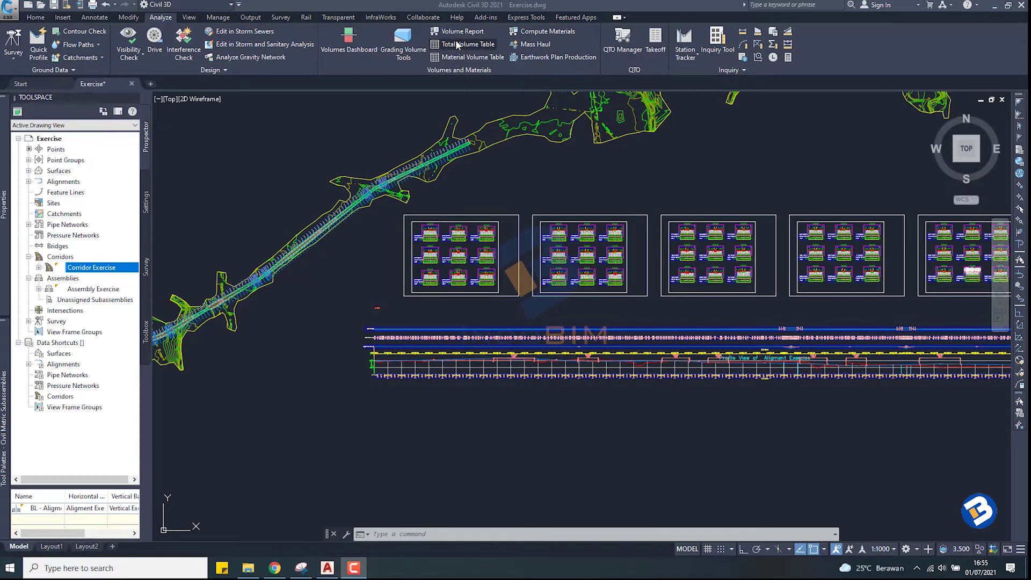
Step: Start a new Total Volume Table from the Volumes and Materials panel
left_click(458, 41)
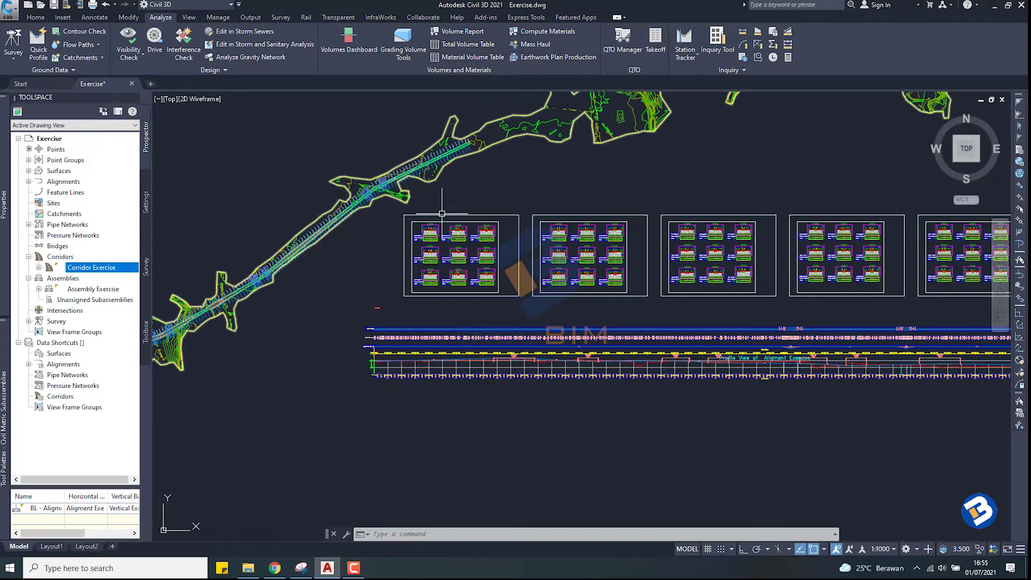
left_click(459, 45)
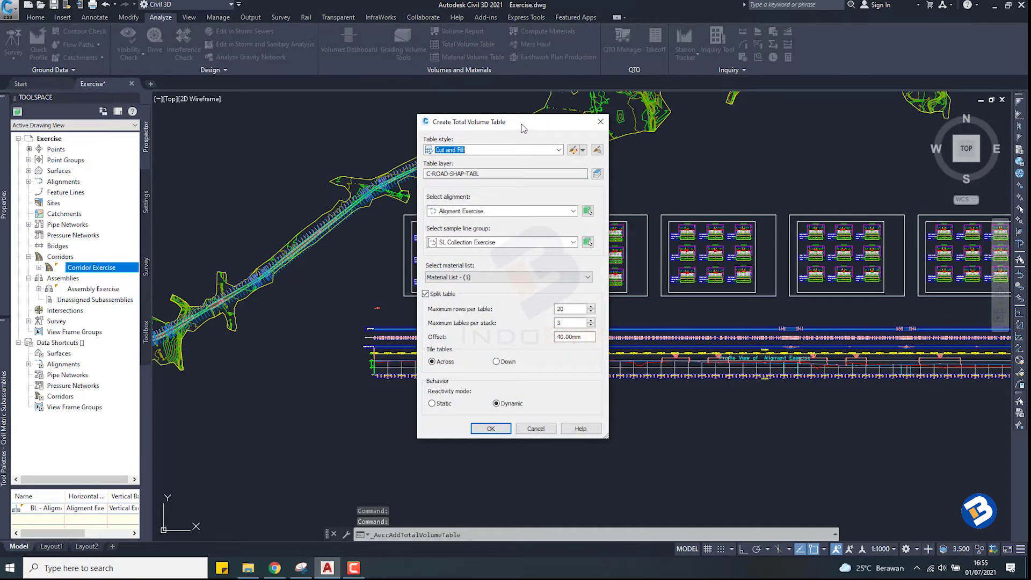
Step: Set Cut and Fill style, Aligment Exercise, SL Collection Exercise and Material List - (1), splitting at 20 rows
left_click(558, 151)
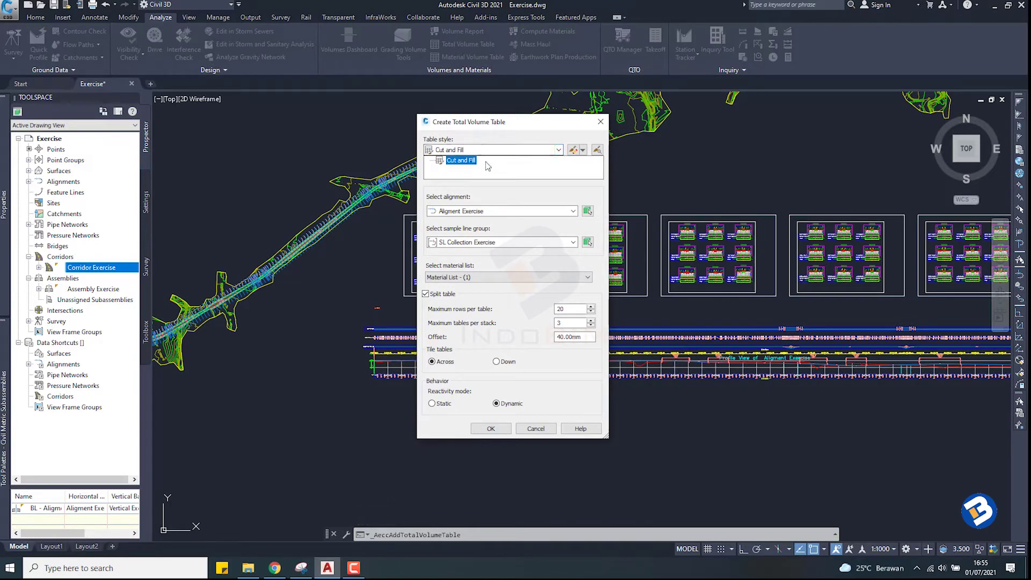
left_click(522, 141)
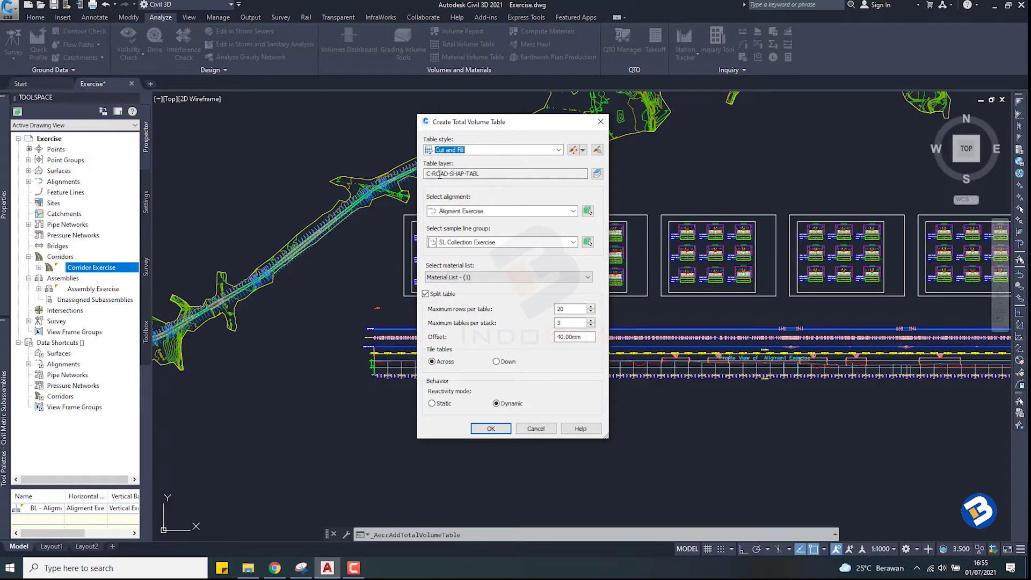
left_click(456, 220)
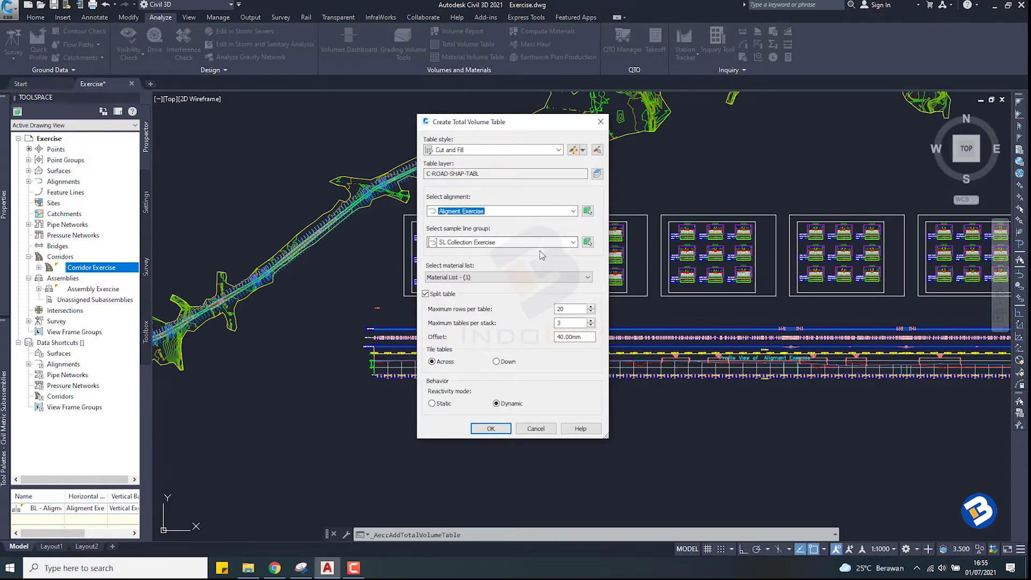
left_click(574, 243)
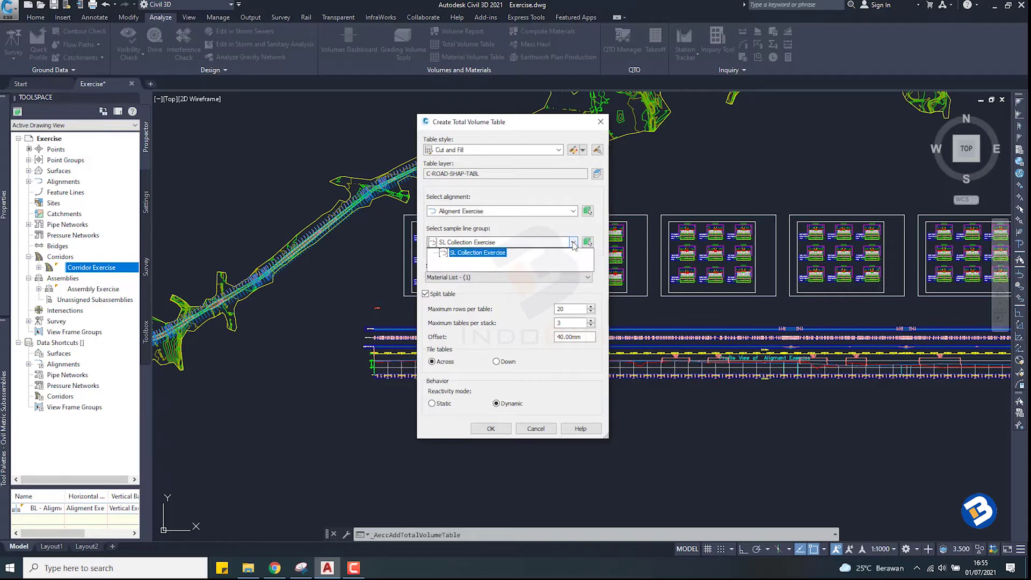
left_click(573, 244)
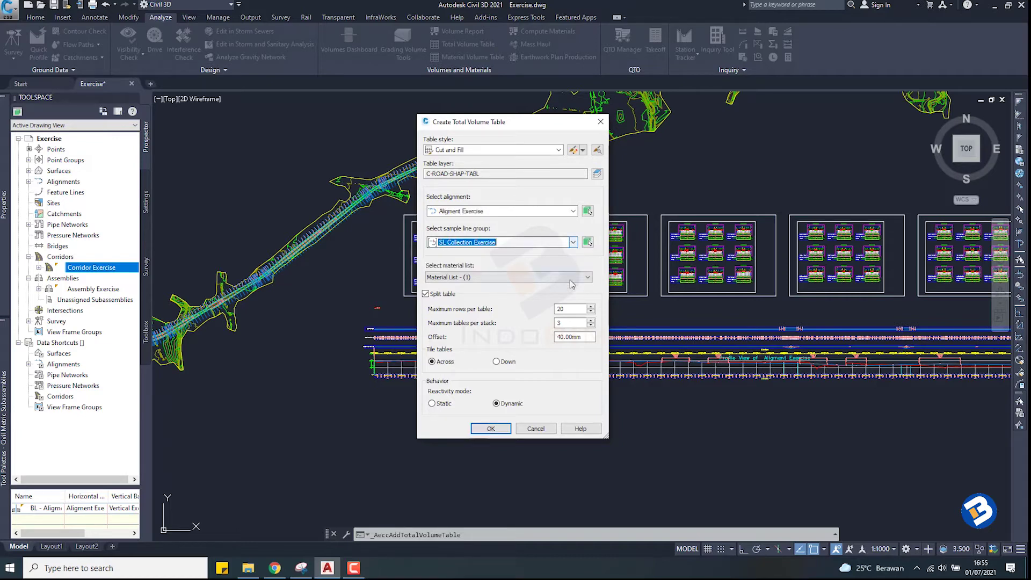
left_click(587, 278)
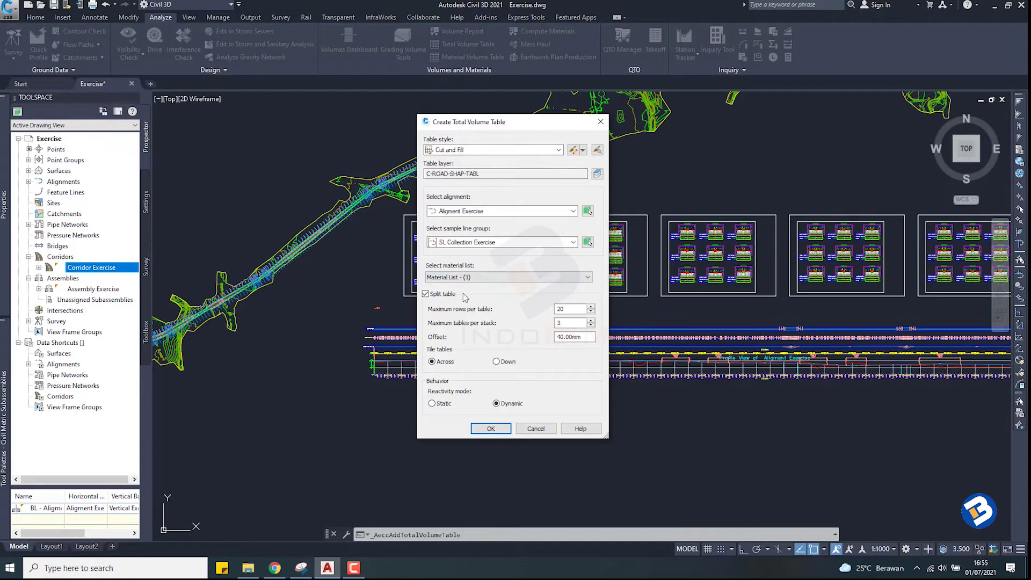
Step: Place the total volume tables in the empty space just below the profile view
left_click(490, 429)
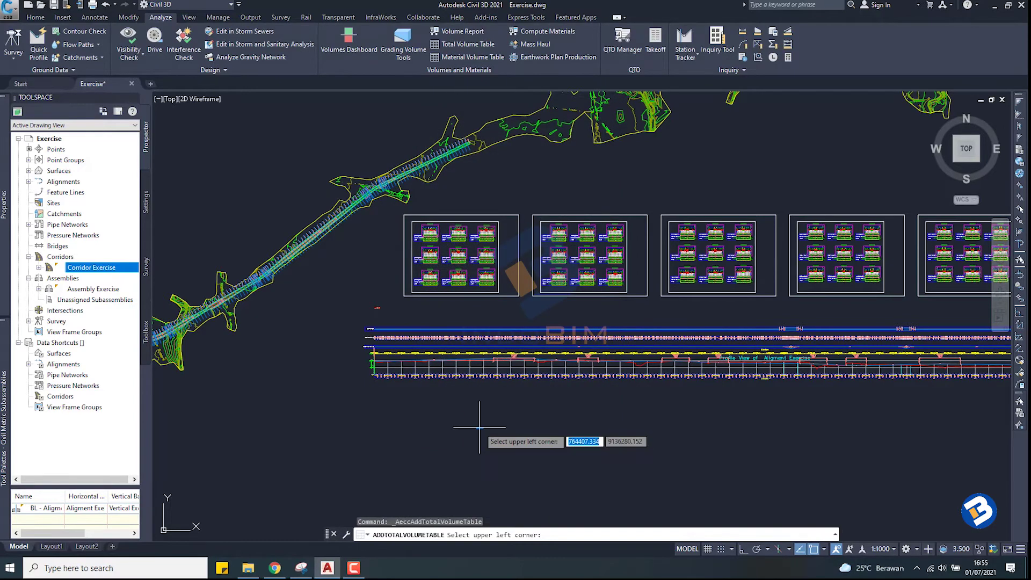
middle_click_drag(425, 432, 480, 375)
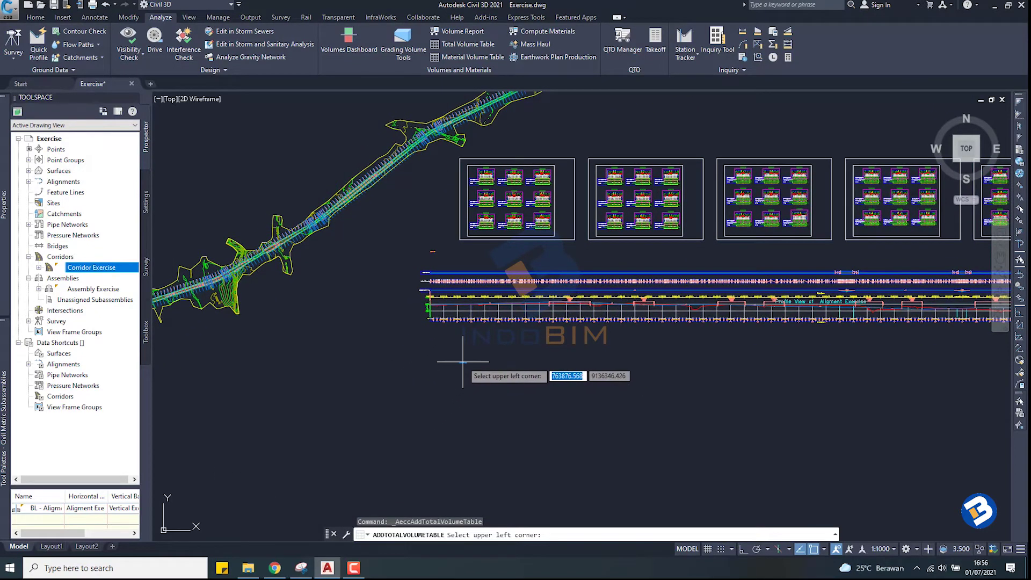
left_click(465, 360)
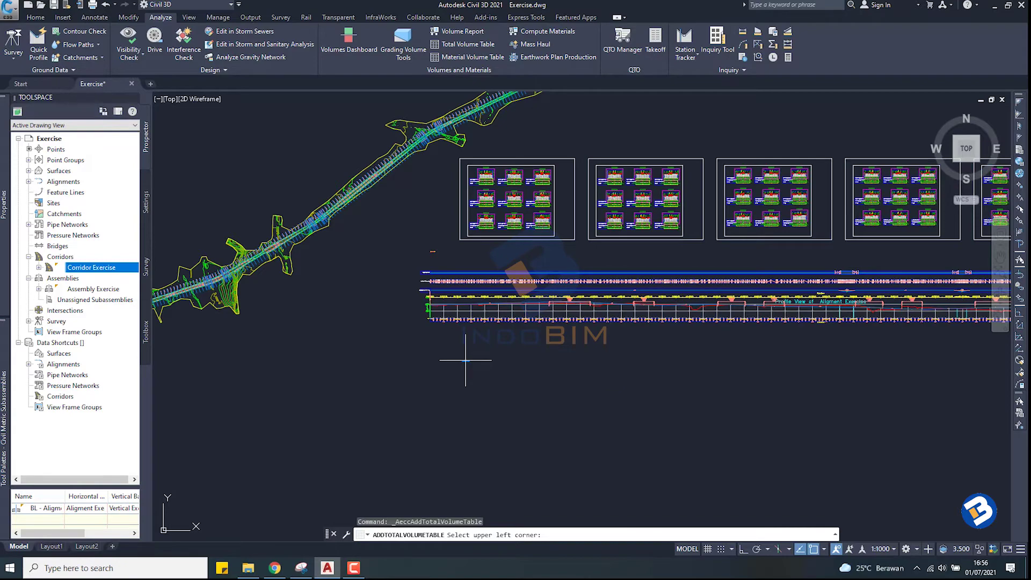
Step: Zoom and pan to inspect the station cut/fill areas and cumulative volumes
scroll(473, 376, "up", 2)
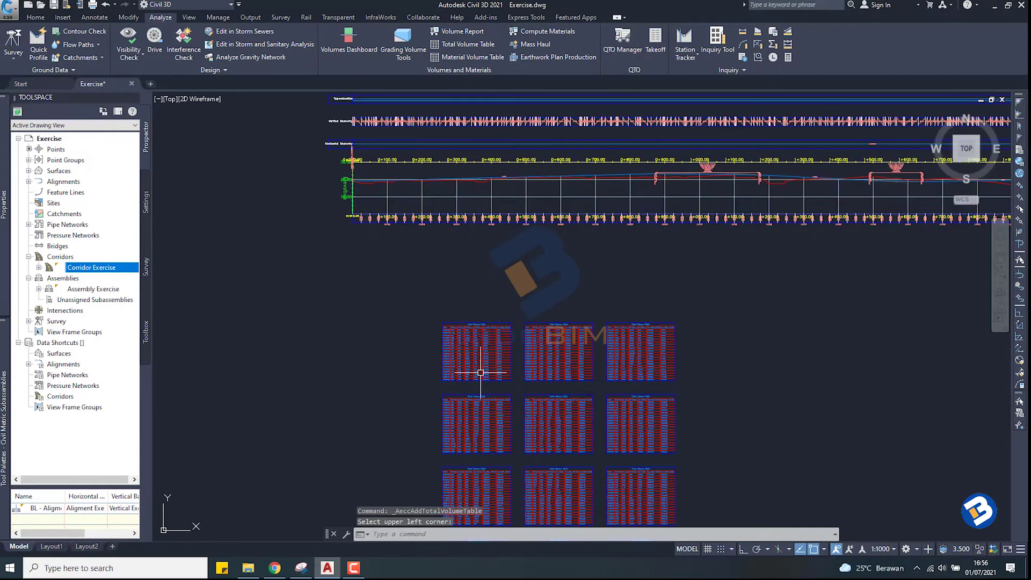
scroll(468, 349, "up", 2)
scroll(459, 306, "up", 2)
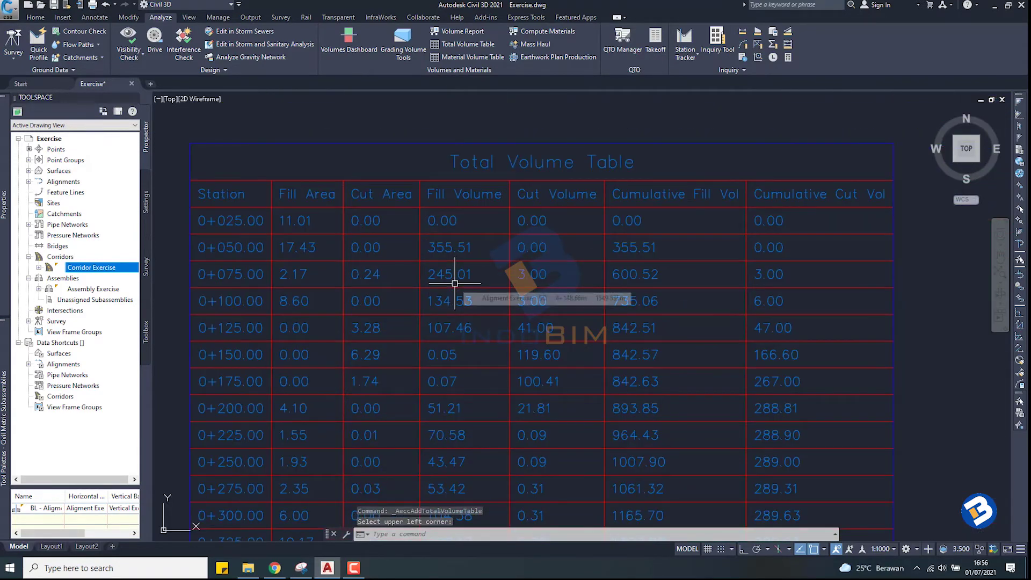
middle_click_drag(408, 270, 527, 237)
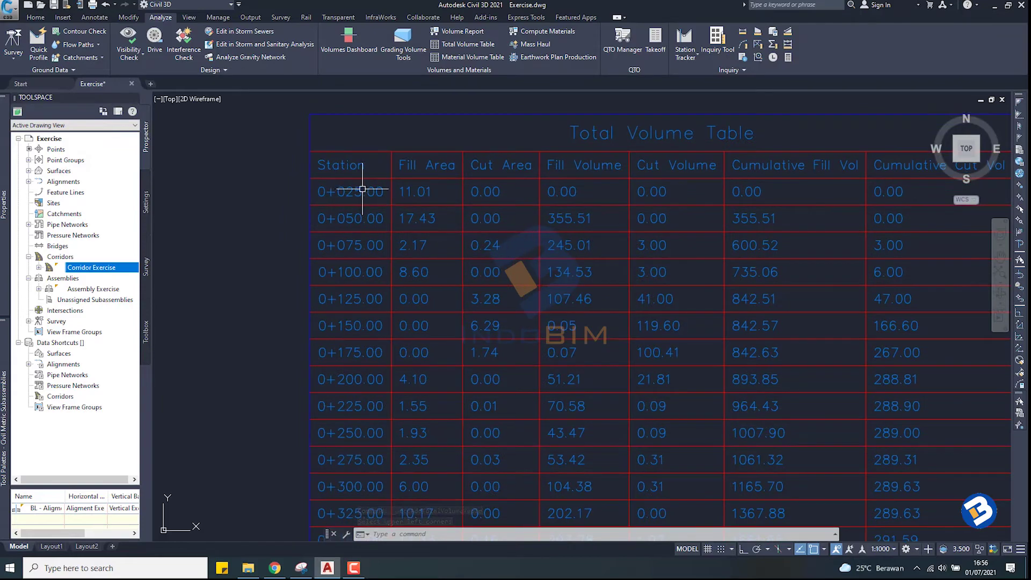
scroll(256, 203, "down", 2)
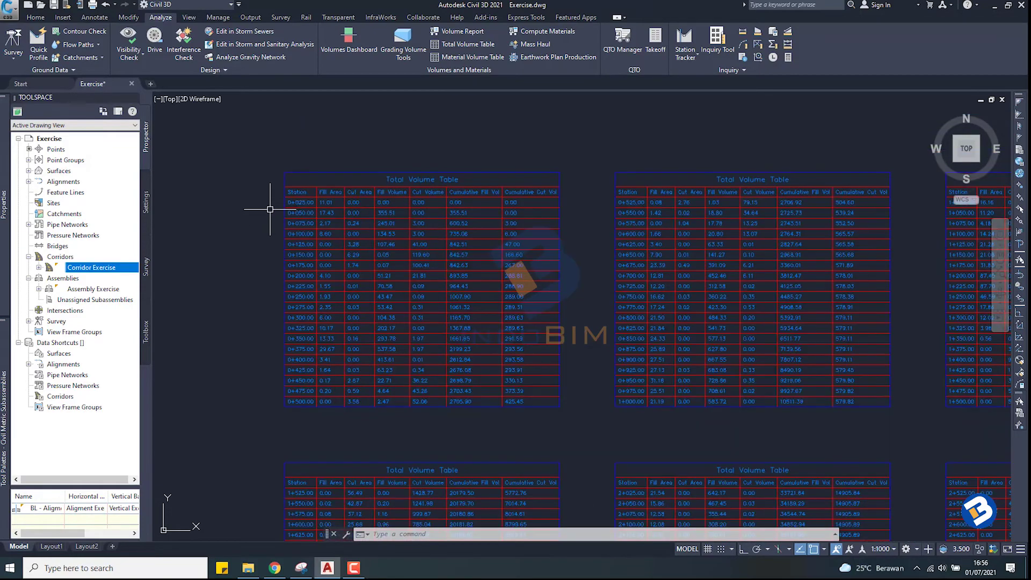
scroll(274, 205, "up", 1)
scroll(278, 197, "up", 1)
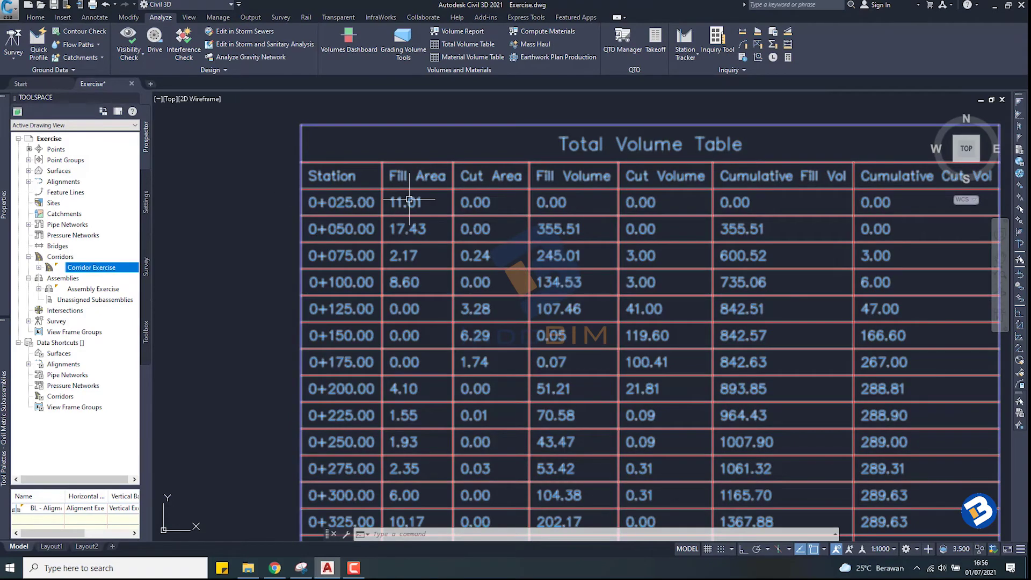
scroll(425, 220, "down", 3)
scroll(429, 226, "down", 2)
scroll(429, 226, "down", 2)
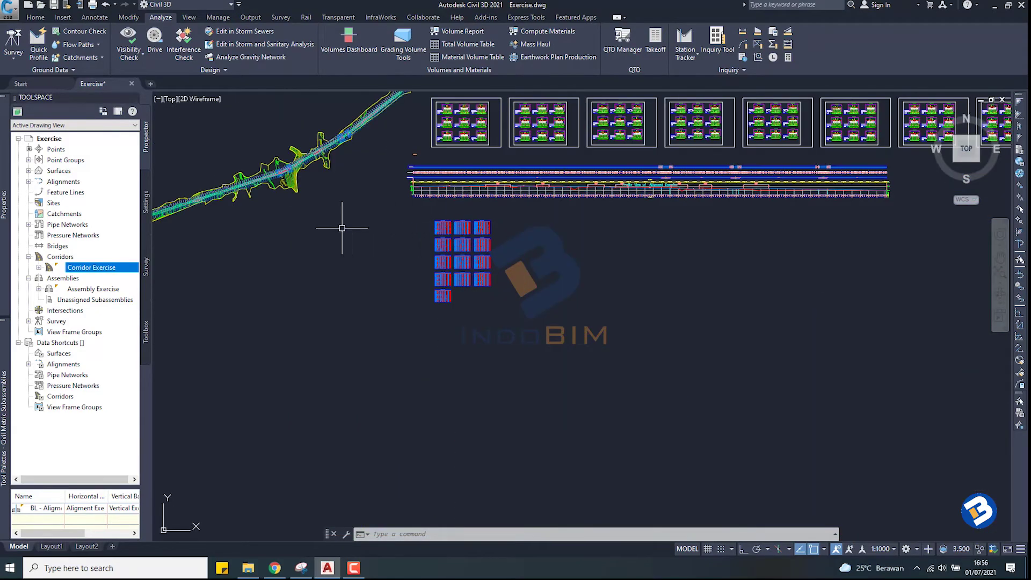
scroll(340, 224, "down", 2)
scroll(488, 237, "up", 1)
scroll(312, 240, "up", 3)
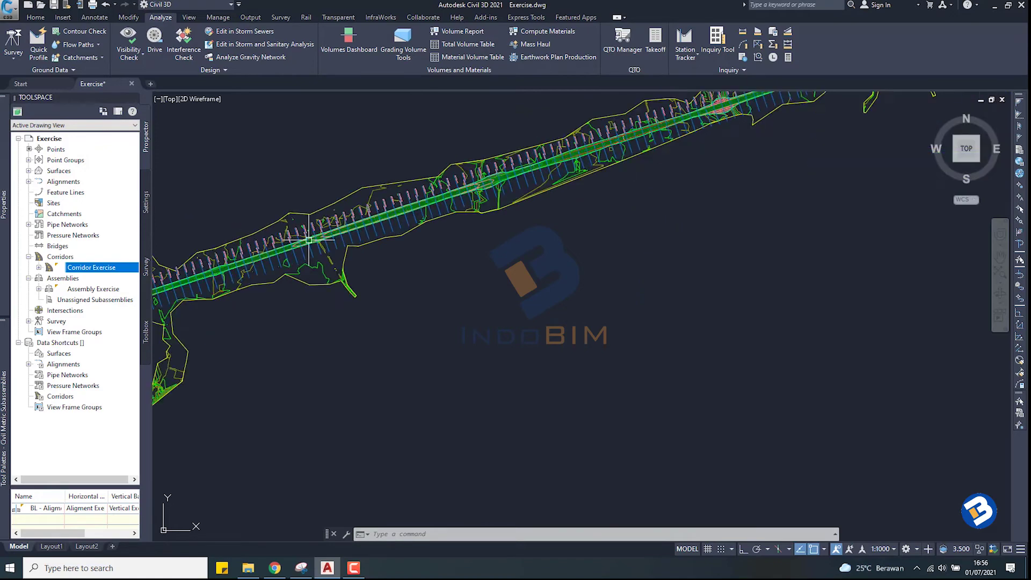
scroll(241, 204, "up", 2)
scroll(179, 165, "up", 2)
left_click(36, 19)
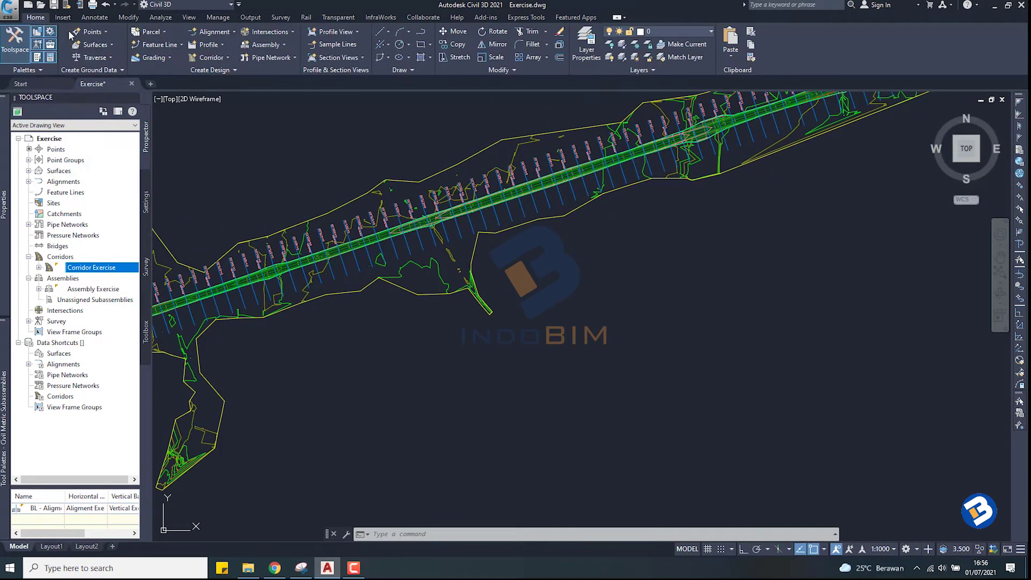
scroll(323, 283, "up", 1)
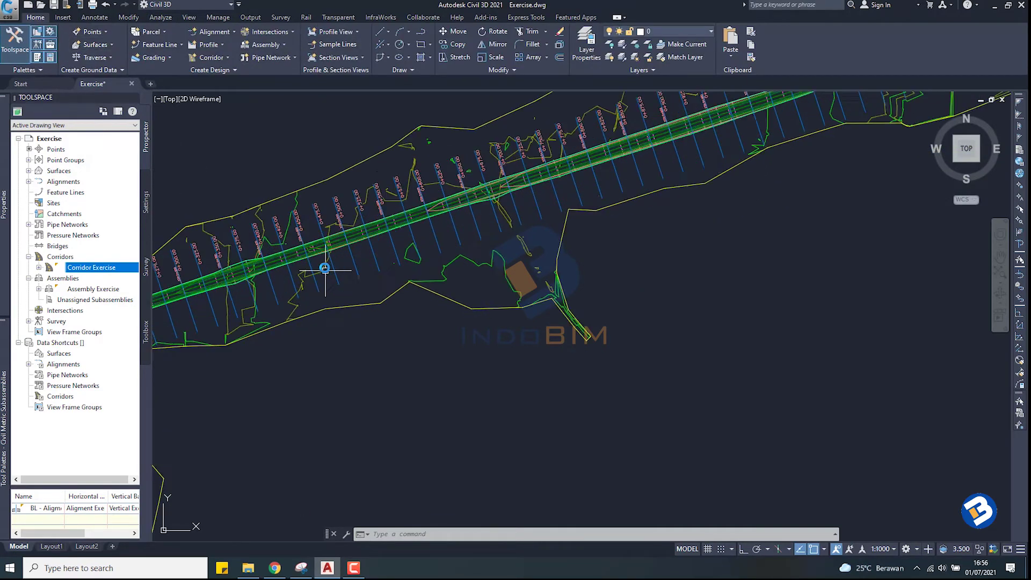
scroll(325, 267, "up", 4)
scroll(301, 236, "down", 1)
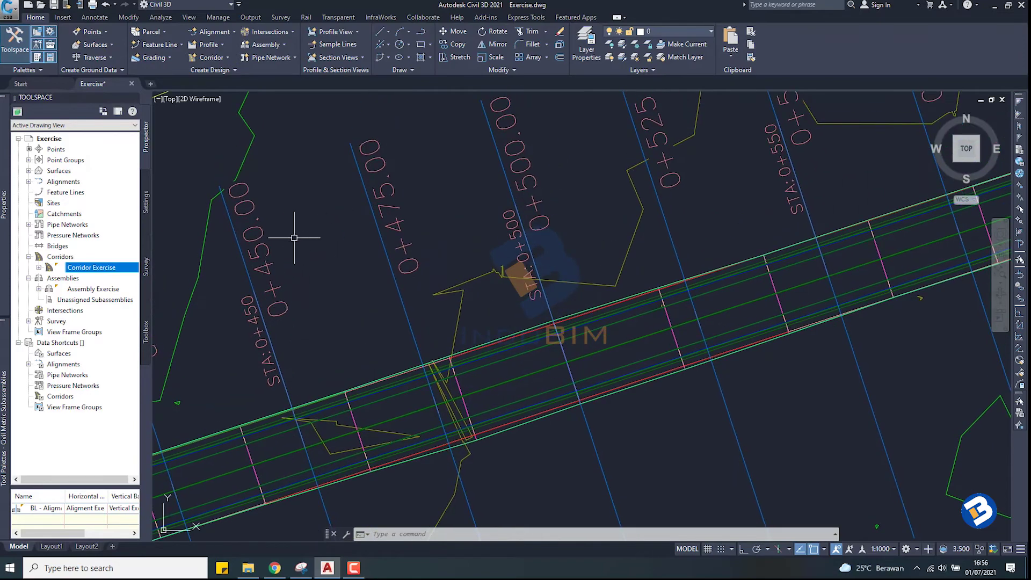
scroll(354, 231, "down", 2)
scroll(432, 234, "down", 1)
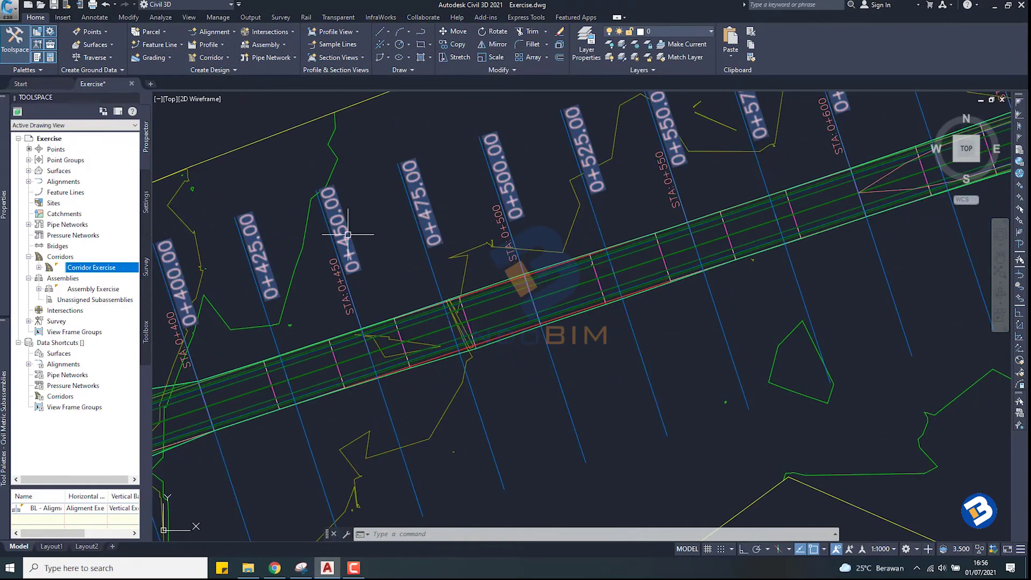
scroll(432, 234, "down", 2)
scroll(432, 234, "down", 2)
scroll(432, 234, "down", 2)
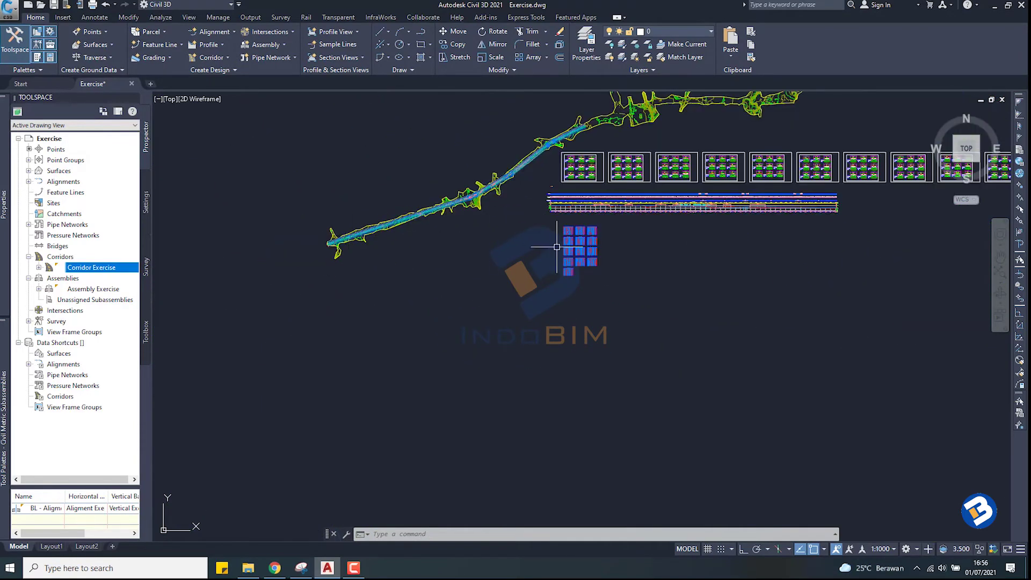
scroll(563, 241, "up", 4)
scroll(594, 198, "down", 4)
scroll(257, 170, "up", 3)
scroll(256, 169, "up", 2)
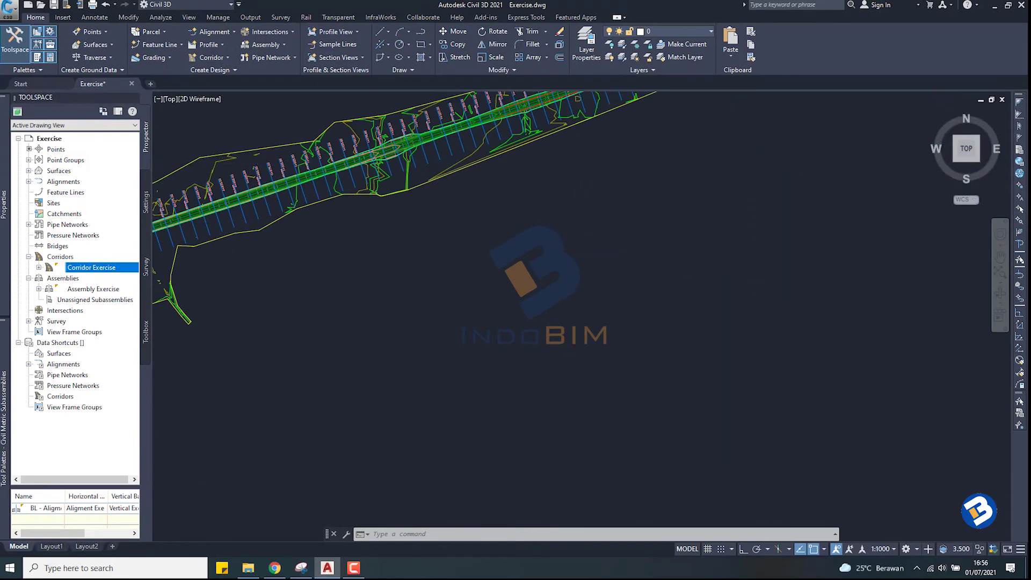
scroll(263, 183, "up", 4)
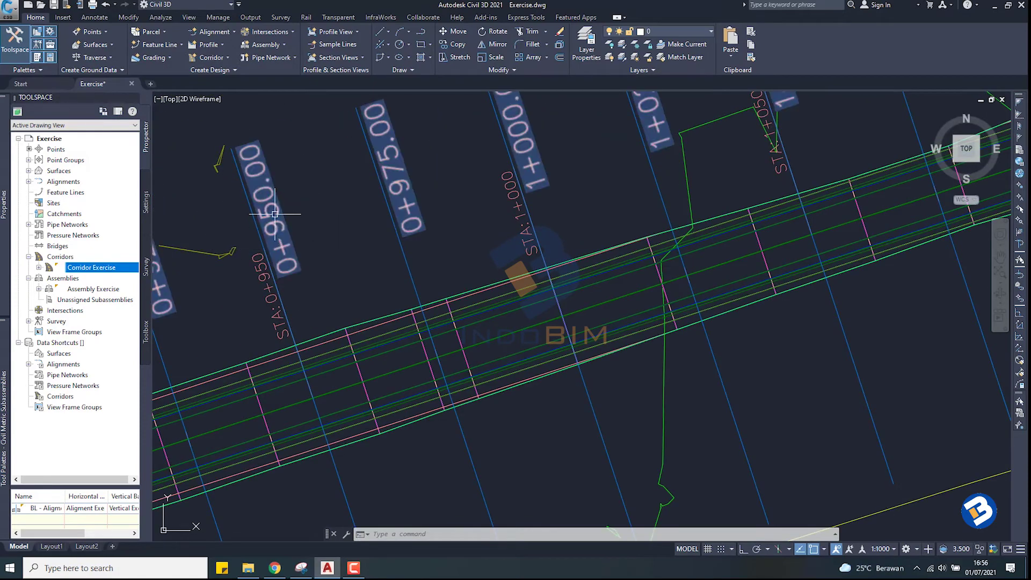
scroll(275, 215, "down", 3)
scroll(276, 215, "down", 2)
scroll(276, 215, "down", 1)
scroll(582, 223, "up", 3)
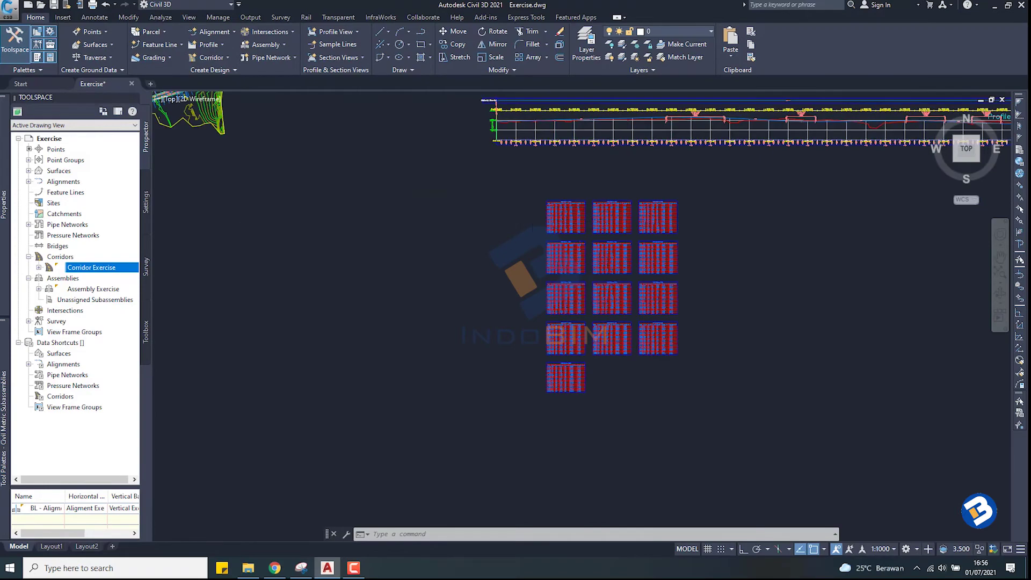
scroll(564, 220, "up", 4)
scroll(477, 154, "up", 2)
scroll(503, 228, "up", 2)
scroll(503, 228, "up", 2)
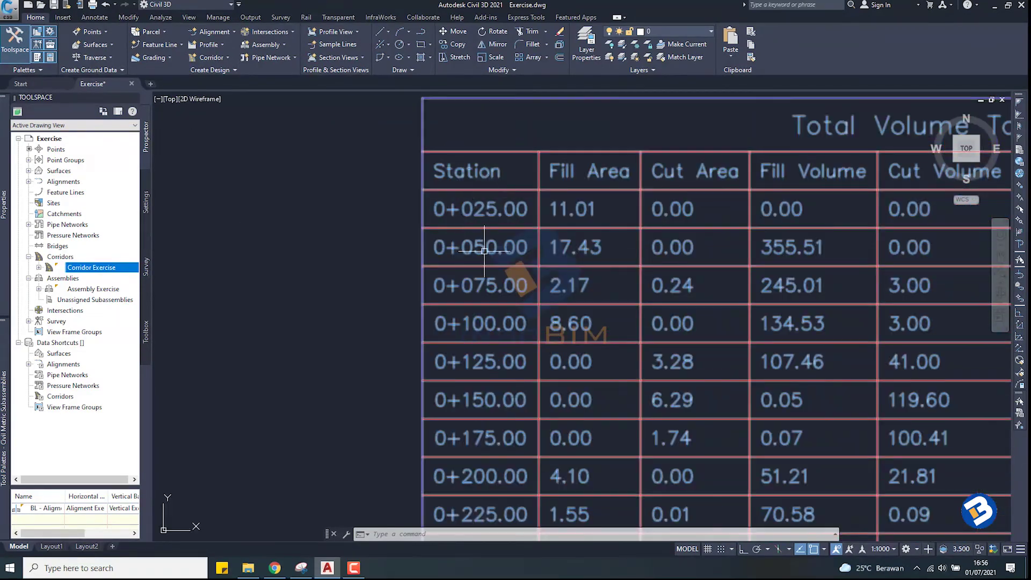
scroll(465, 248, "down", 6)
scroll(486, 260, "up", 6)
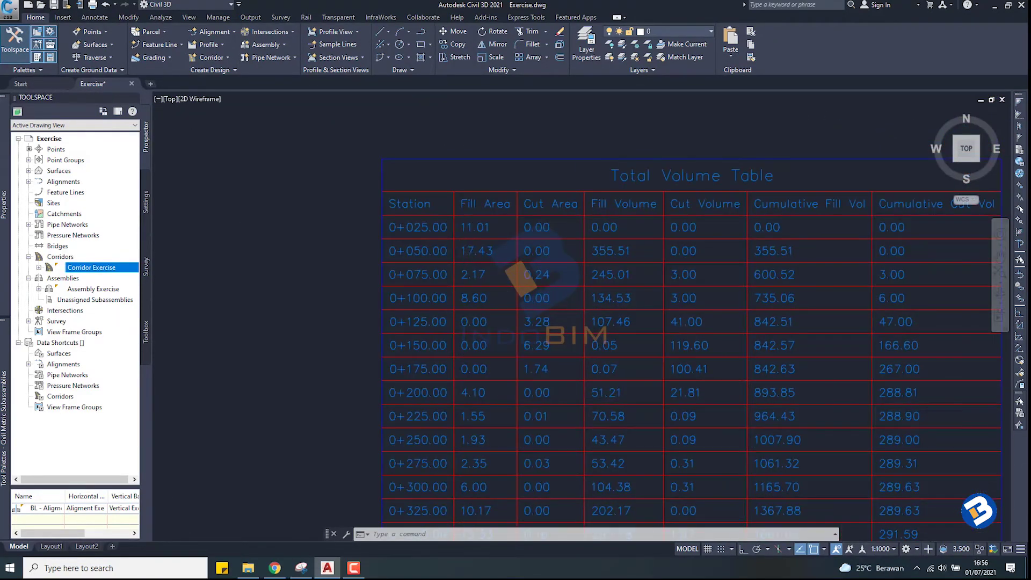
scroll(372, 211, "up", 2)
scroll(356, 224, "down", 5)
scroll(361, 233, "up", 1)
scroll(358, 226, "down", 2)
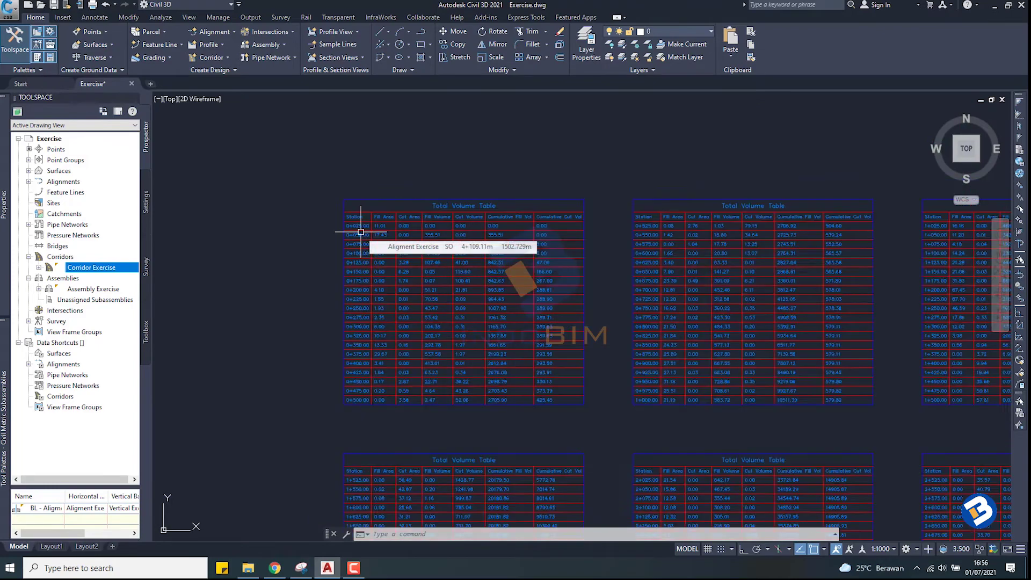
scroll(429, 199, "down", 4)
scroll(403, 242, "down", 2)
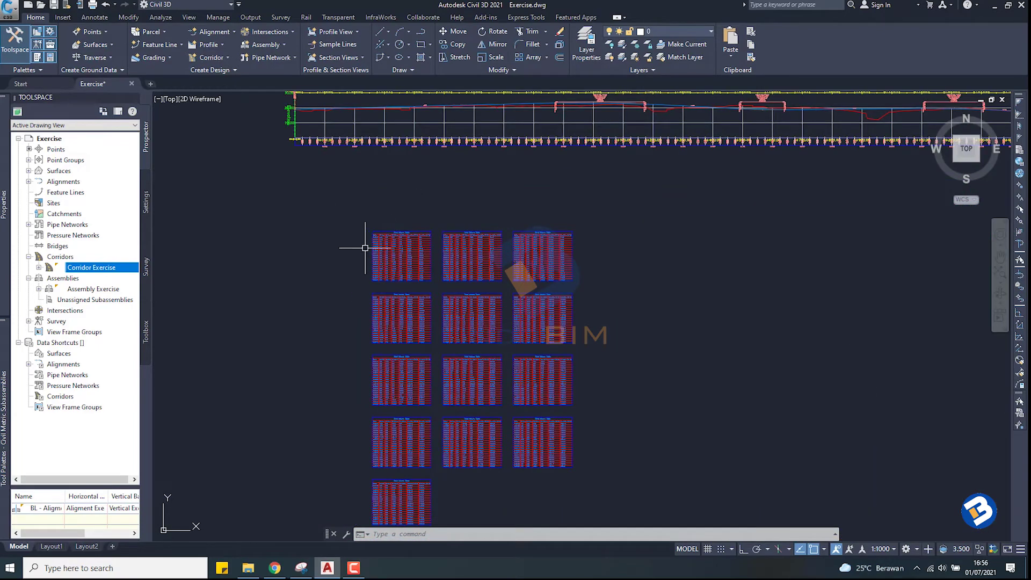
scroll(361, 242, "up", 3)
scroll(362, 215, "up", 5)
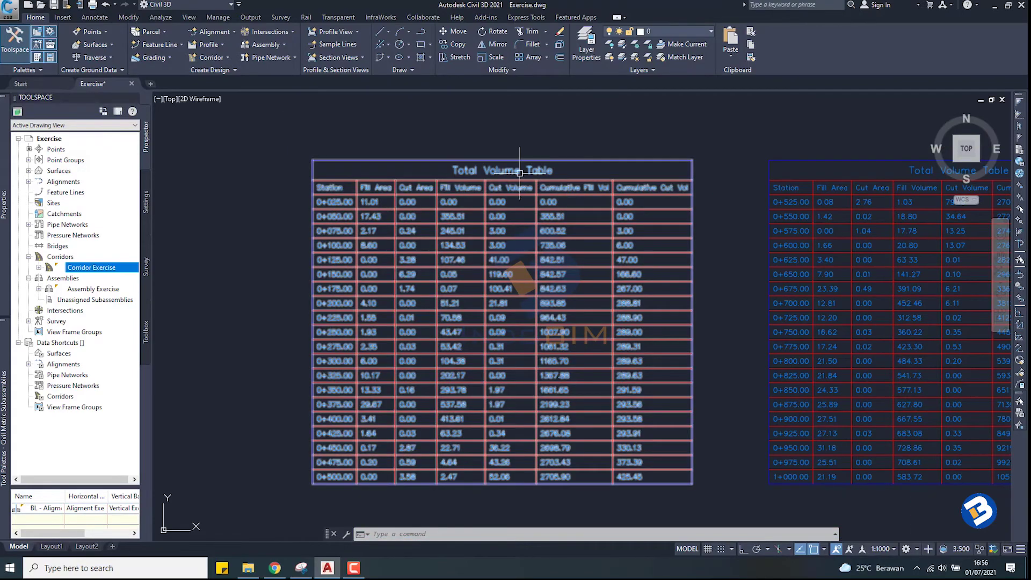
scroll(561, 194, "down", 4)
scroll(525, 207, "down", 3)
scroll(523, 289, "down", 4)
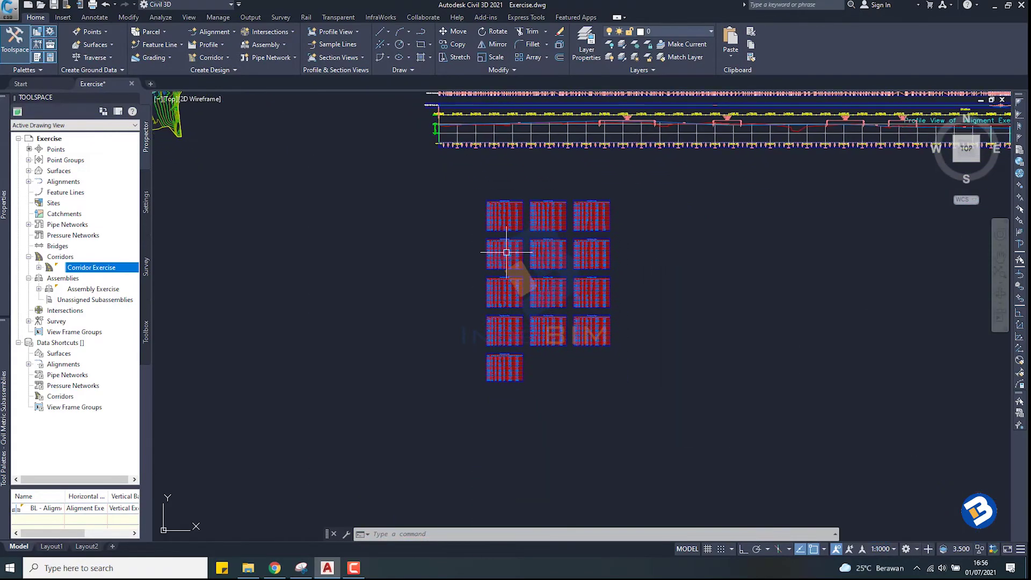
scroll(518, 223, "up", 3)
scroll(437, 280, "up", 2)
scroll(456, 290, "down", 1)
scroll(460, 281, "down", 4)
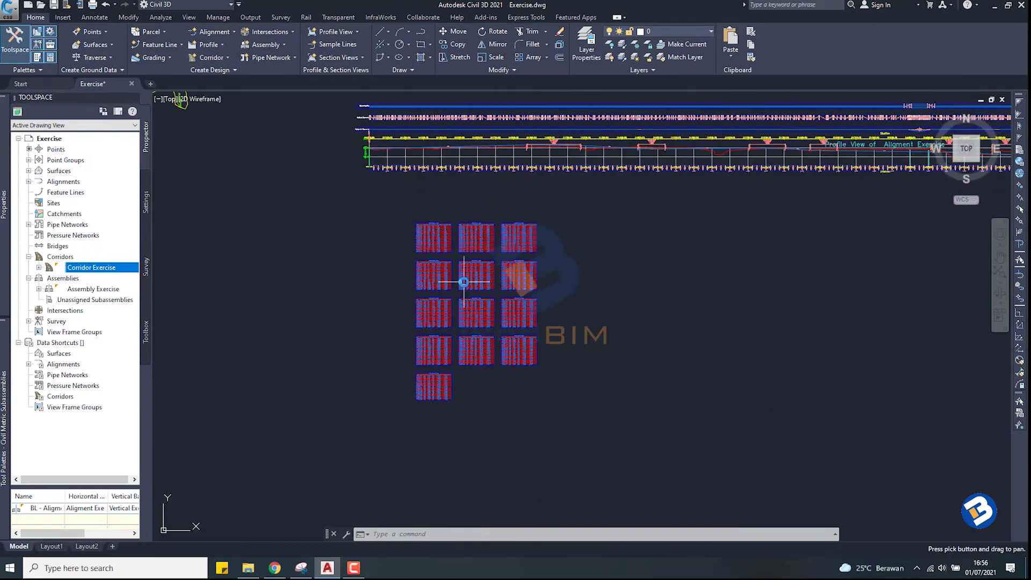
scroll(421, 391, "up", 4)
scroll(405, 396, "up", 4)
middle_click_drag(405, 396, 548, 287)
scroll(548, 287, "down", 2)
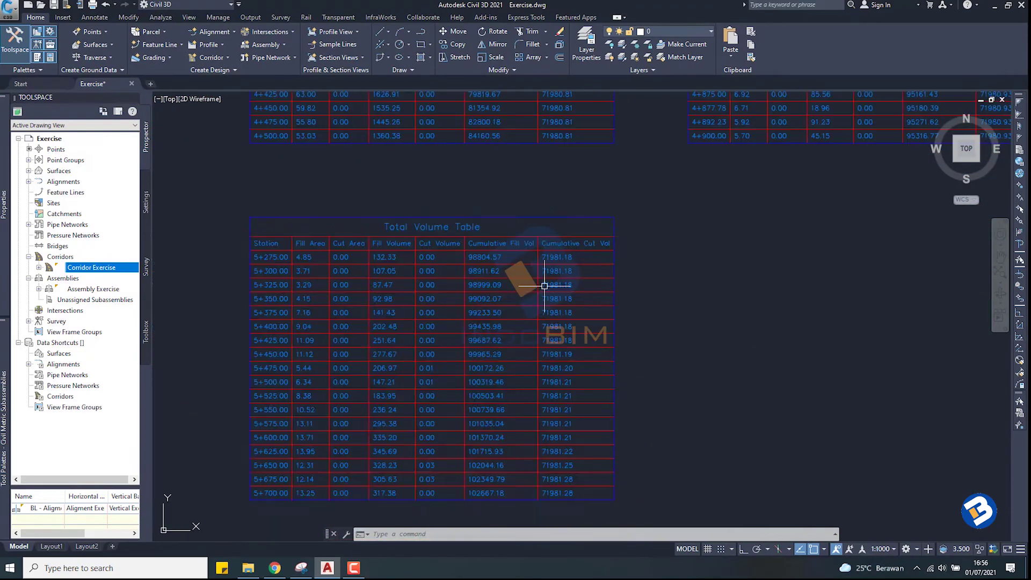
scroll(537, 282, "down", 4)
scroll(438, 281, "up", 3)
scroll(439, 282, "up", 2)
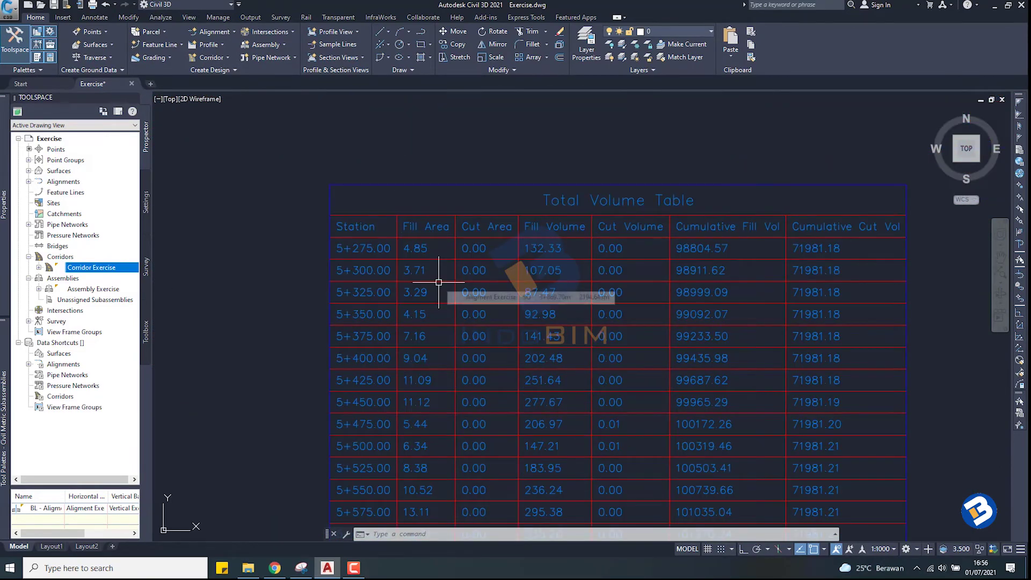
scroll(443, 248, "down", 2)
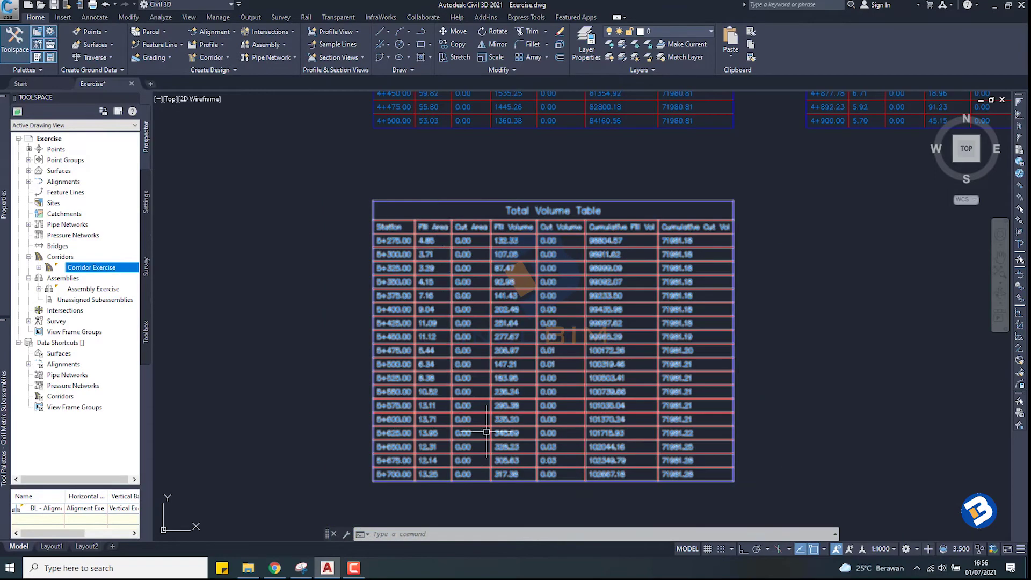
scroll(429, 222, "up", 2)
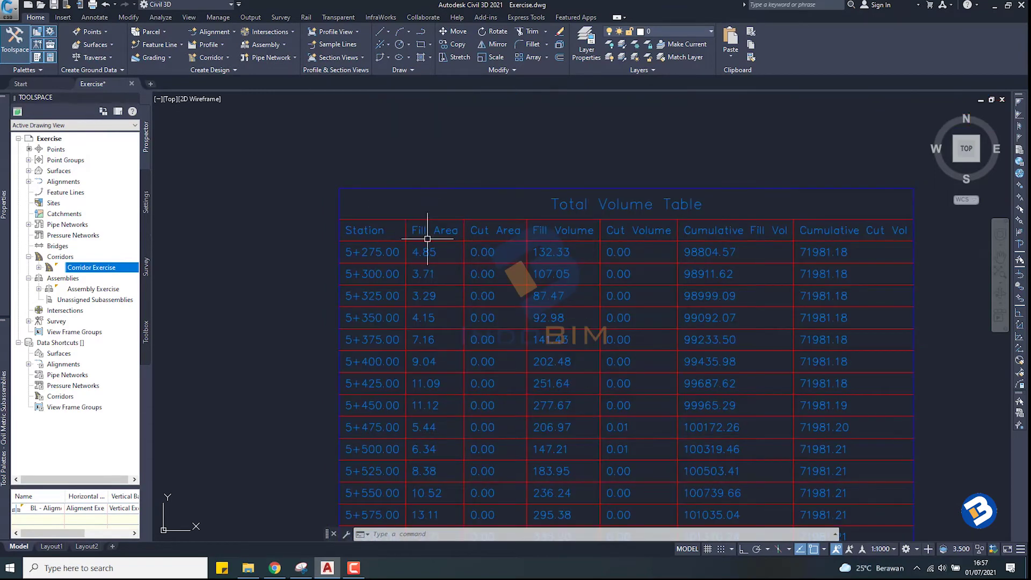
scroll(454, 288, "down", 3)
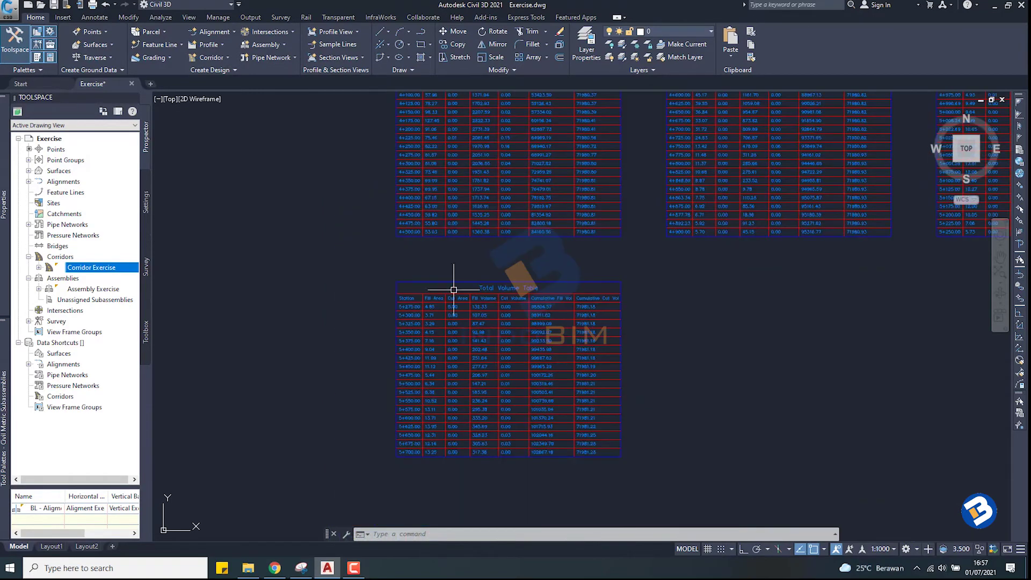
scroll(456, 392, "up", 1)
scroll(468, 237, "up", 2)
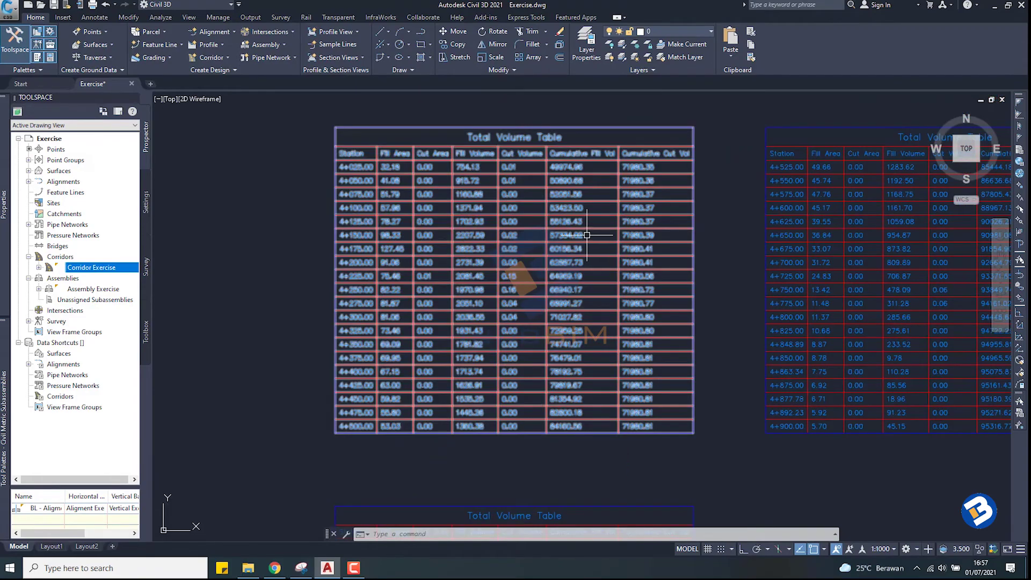
scroll(397, 269, "down", 2)
scroll(585, 254, "up", 2)
scroll(585, 254, "down", 1)
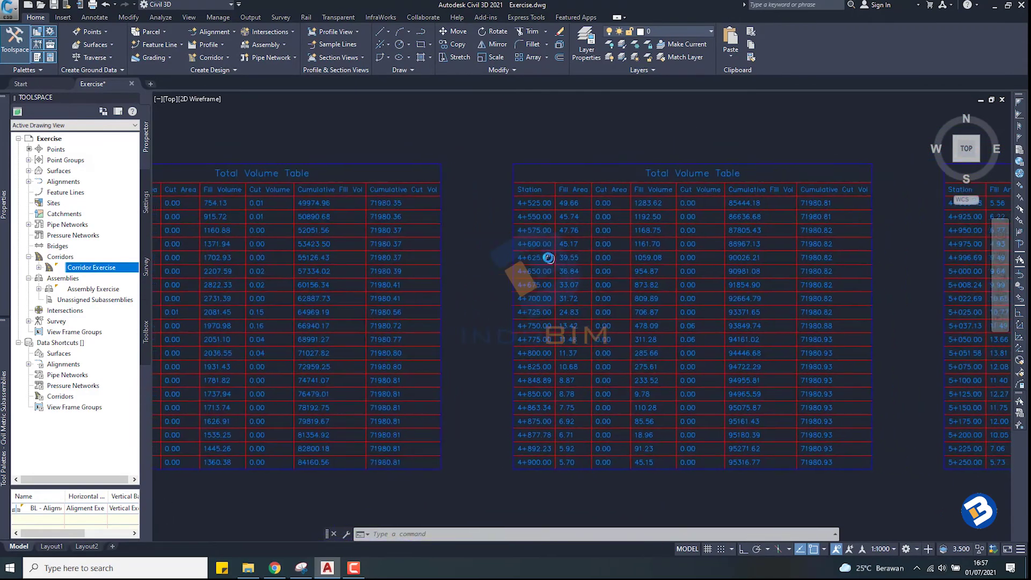
scroll(577, 250, "down", 2)
scroll(622, 256, "up", 3)
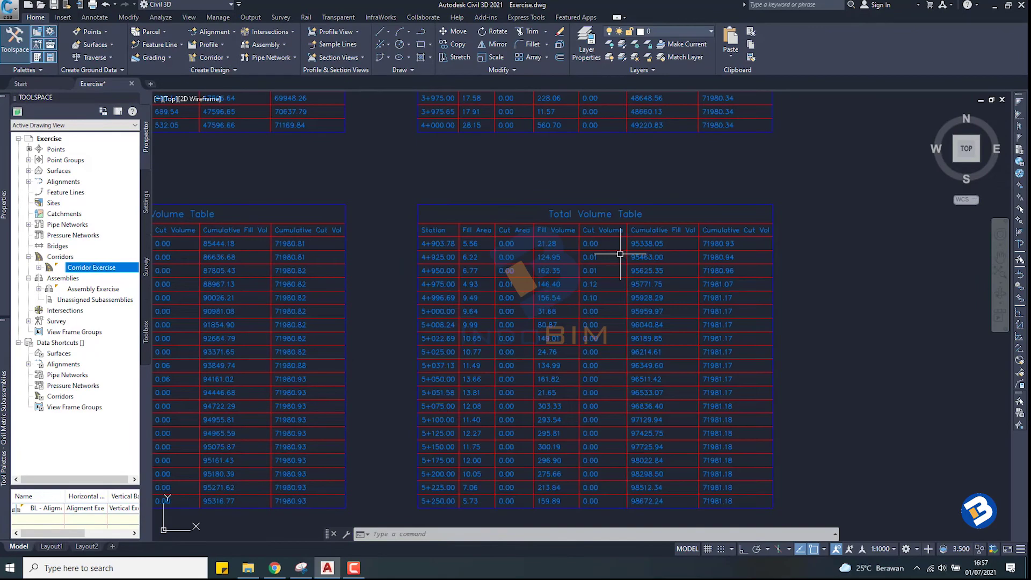
scroll(623, 257, "down", 3)
scroll(617, 236, "up", 3)
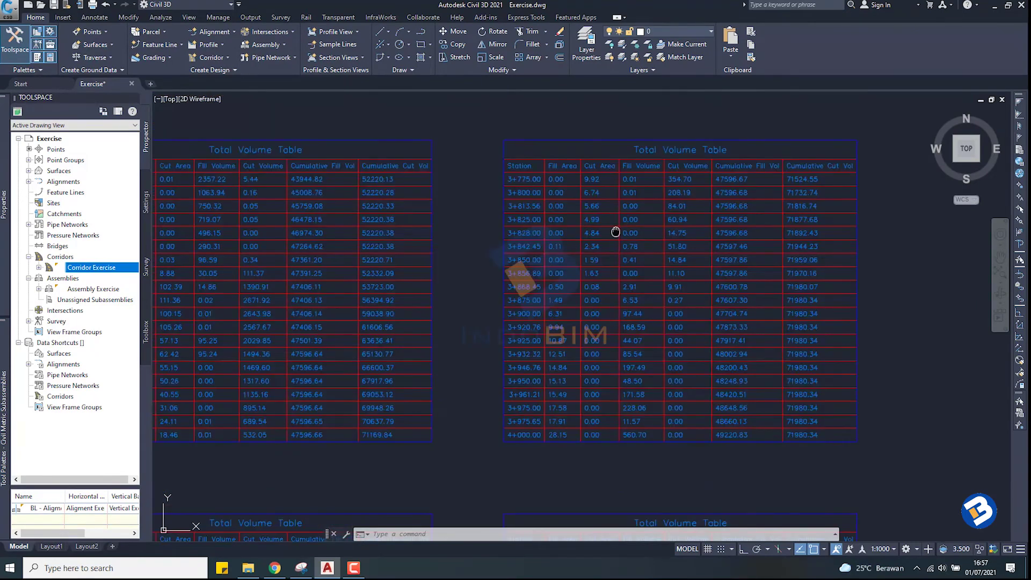
middle_click_drag(617, 232, 630, 240)
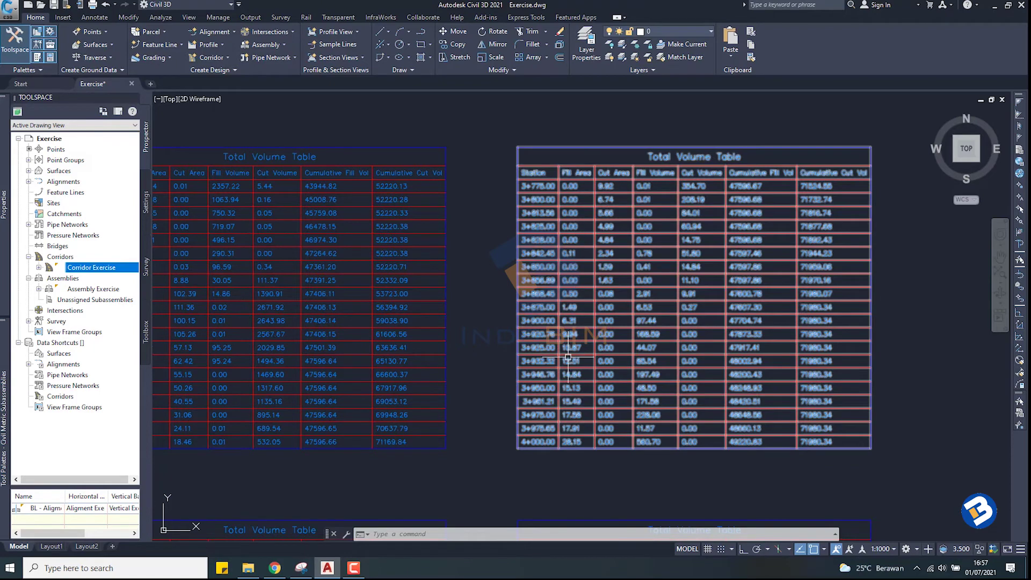
scroll(574, 312, "down", 2)
scroll(526, 317, "down", 1)
middle_click_drag(534, 312, 614, 319)
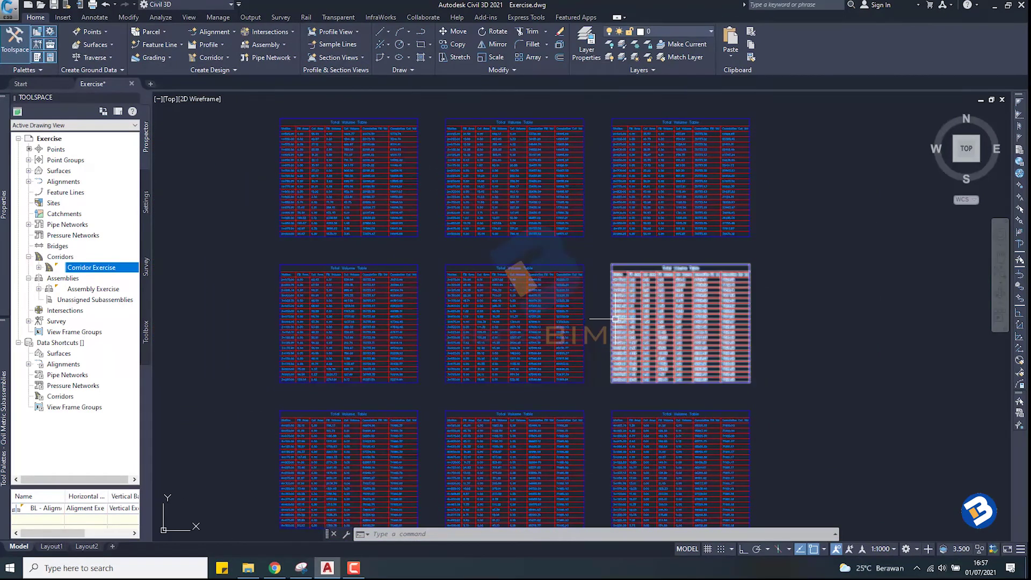